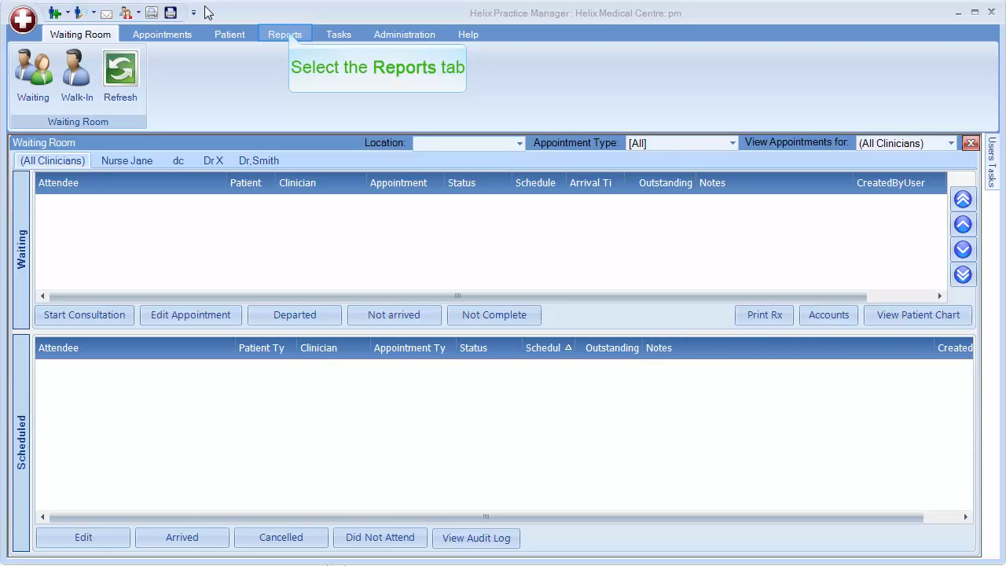
Open the Ad-Hoc Reports window from Helix Practice Manager's Reports tab
click(288, 36)
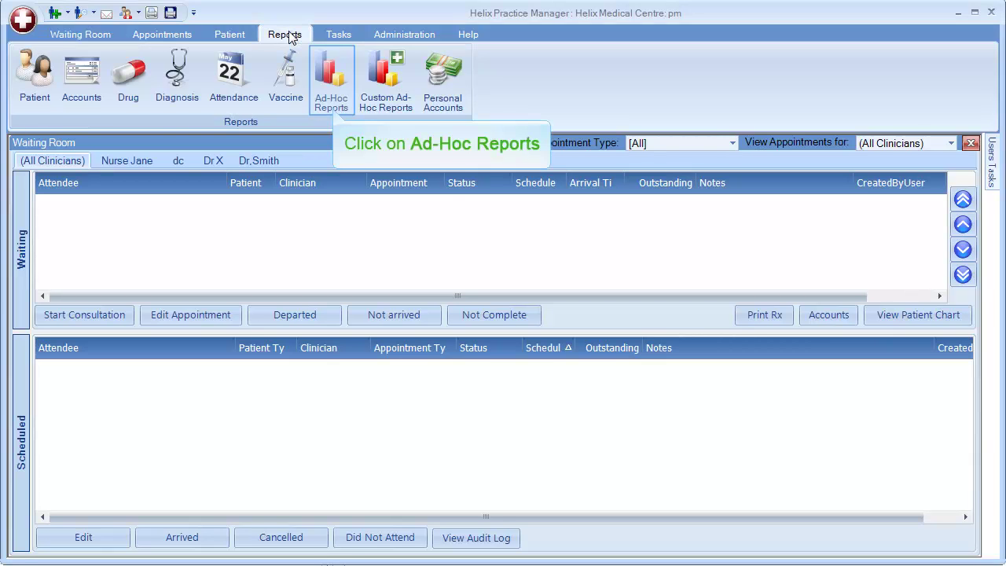
click(334, 104)
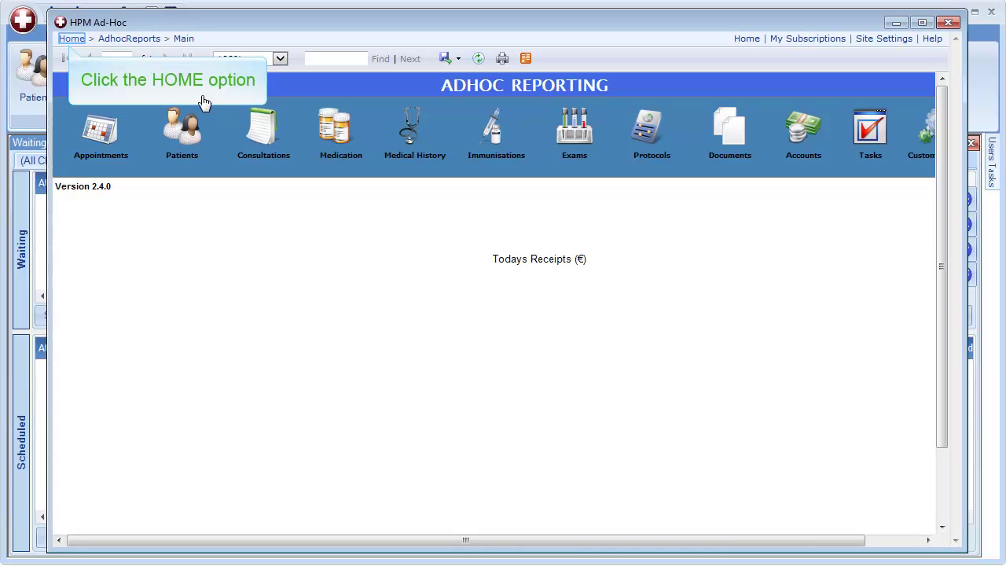
Load the 0AccountsDSV model from the CustomReportModels folder into Report Builder
click(71, 38)
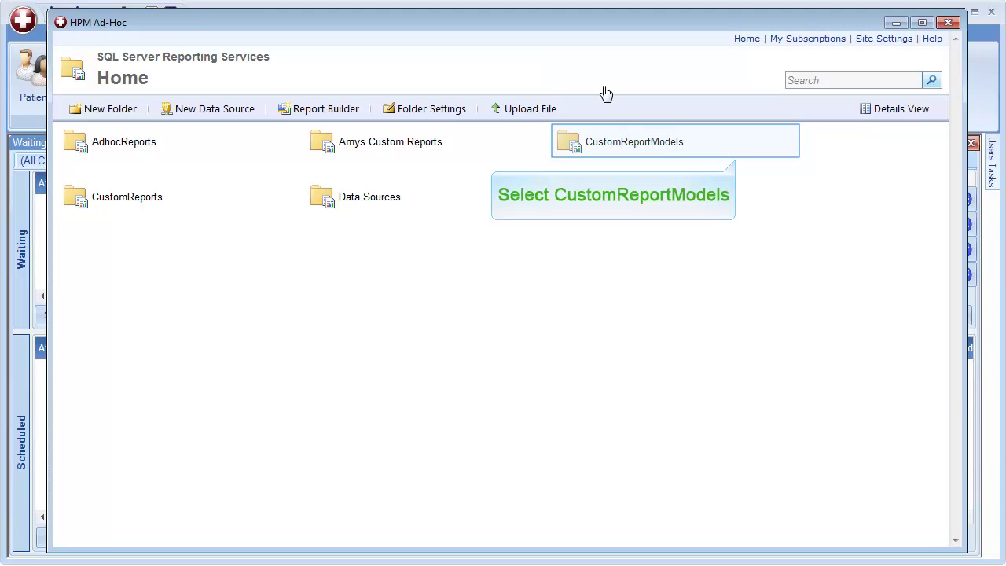
click(660, 150)
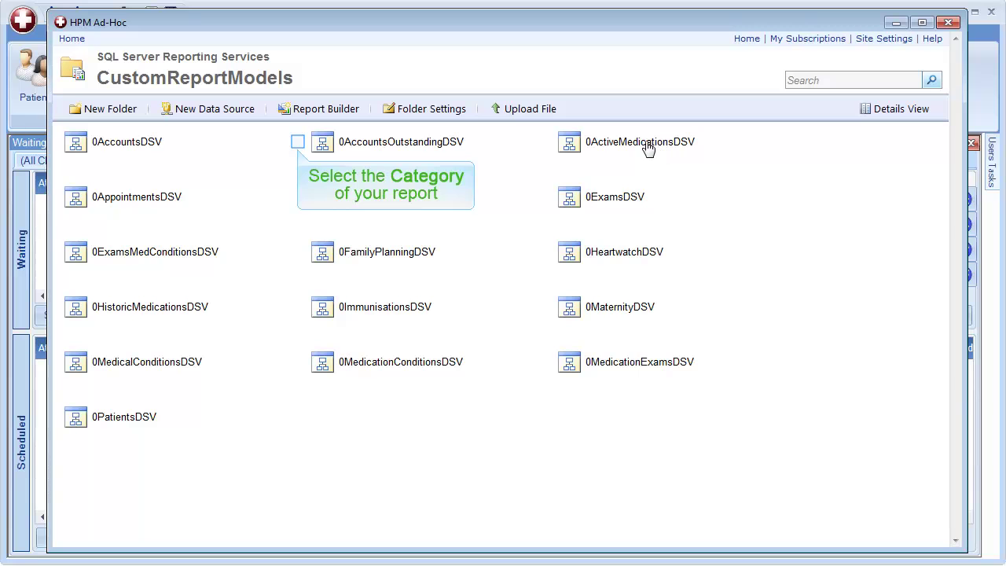
click(297, 143)
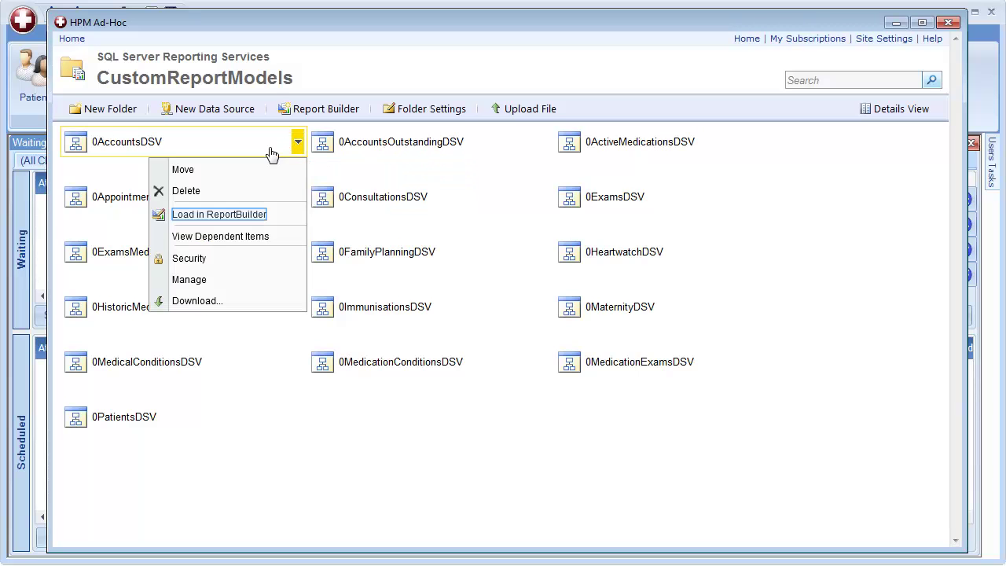
click(249, 217)
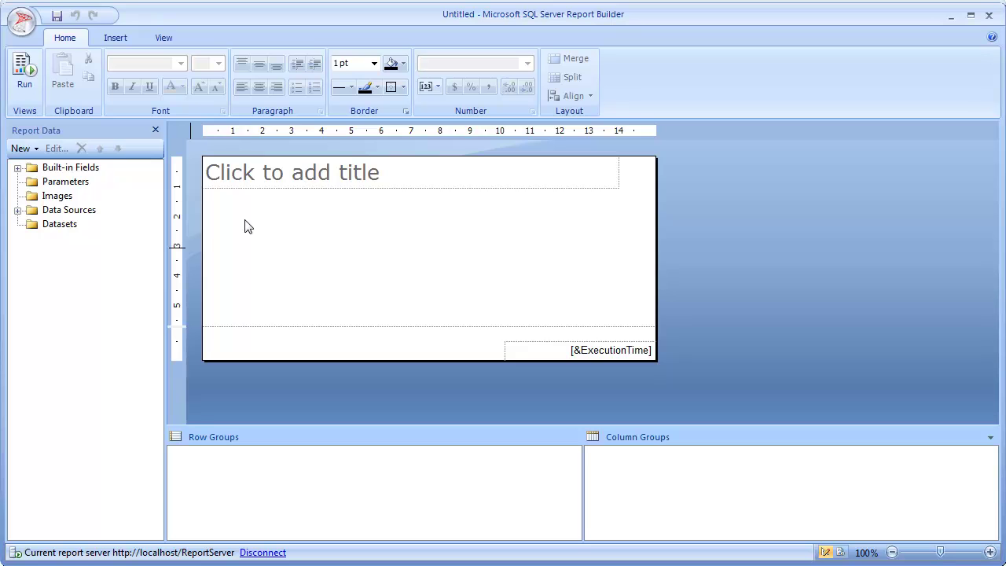
Add a new embedded dataset that uses the ID0AccountsDSV data source
right_click(55, 231)
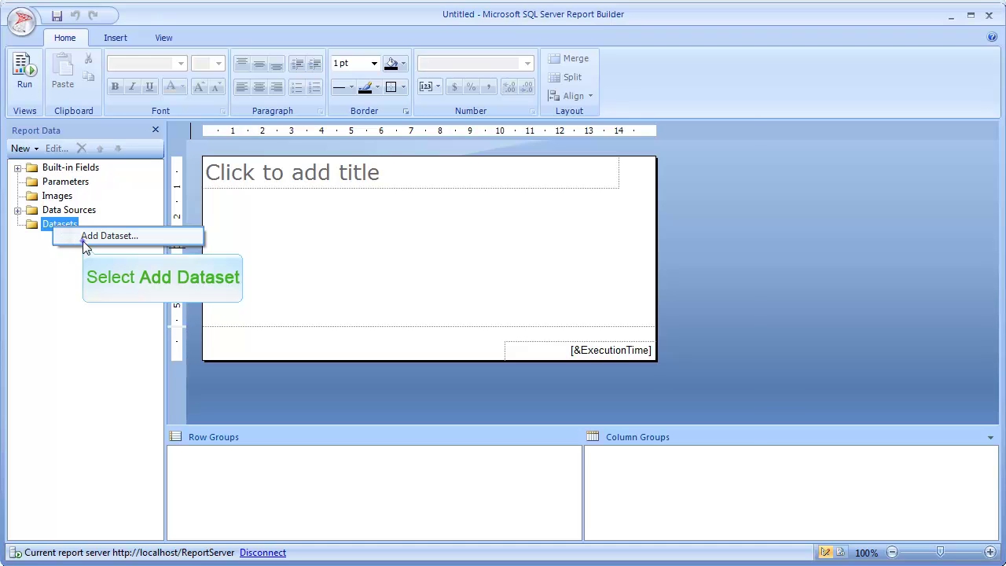
click(84, 240)
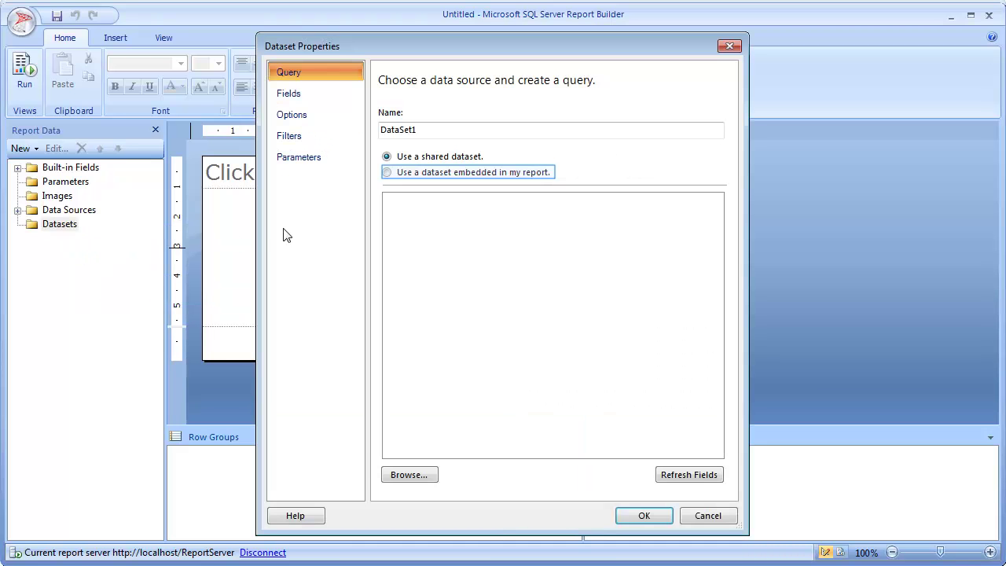
click(386, 173)
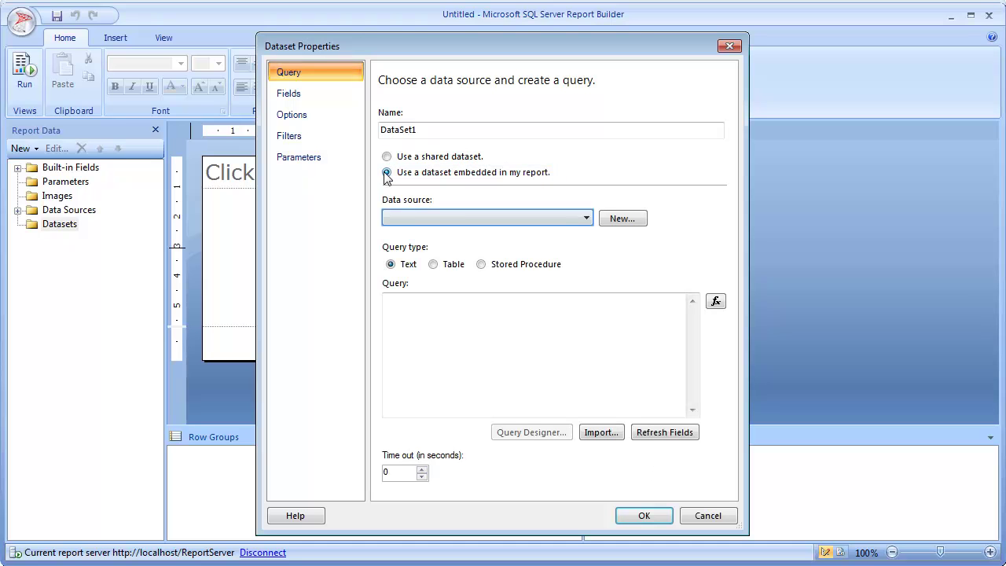
click(464, 221)
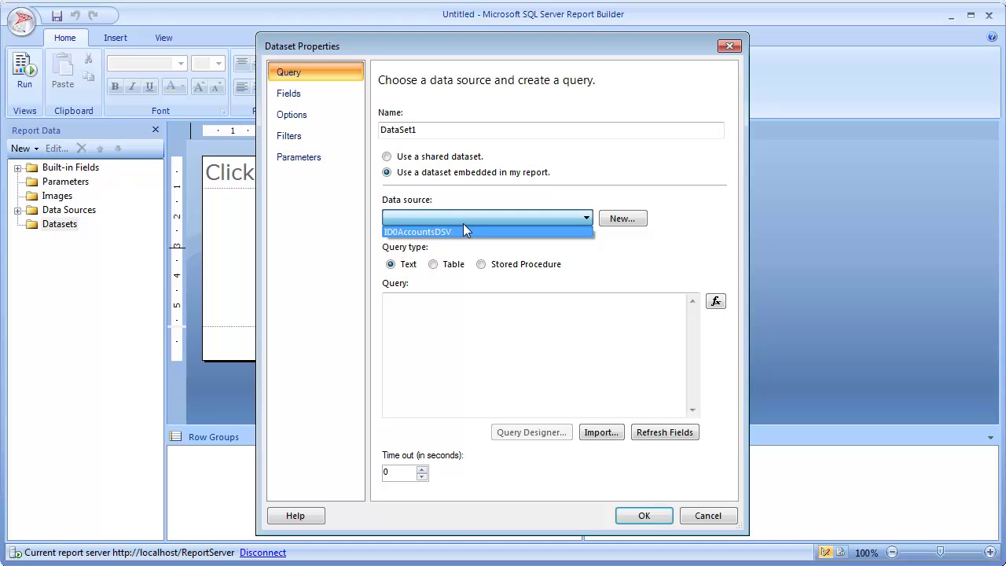
click(462, 232)
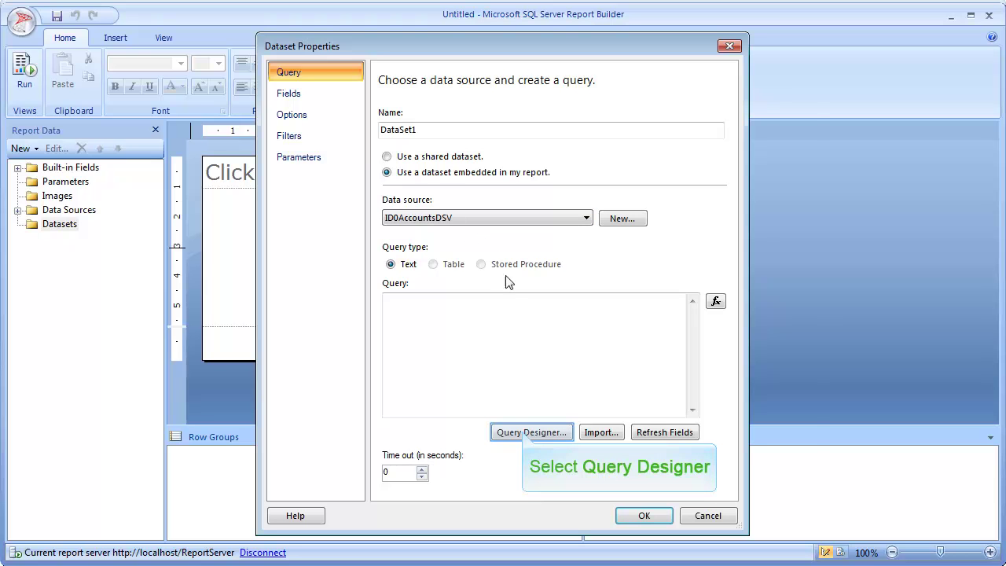
In the Query Designer, add the Billing Type, Total Fee Charged and User Billed Against fields
click(524, 432)
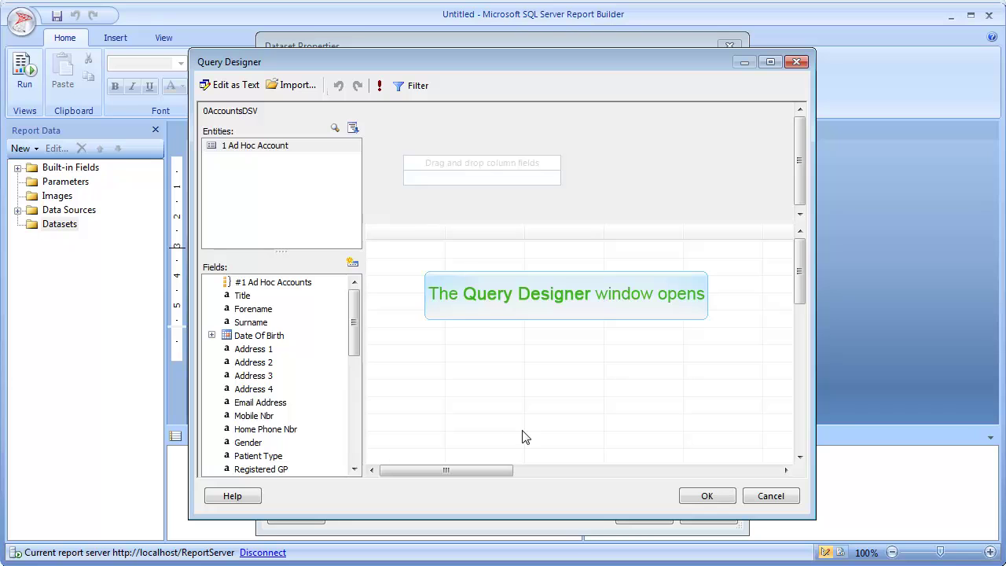
drag(353, 327, 350, 360)
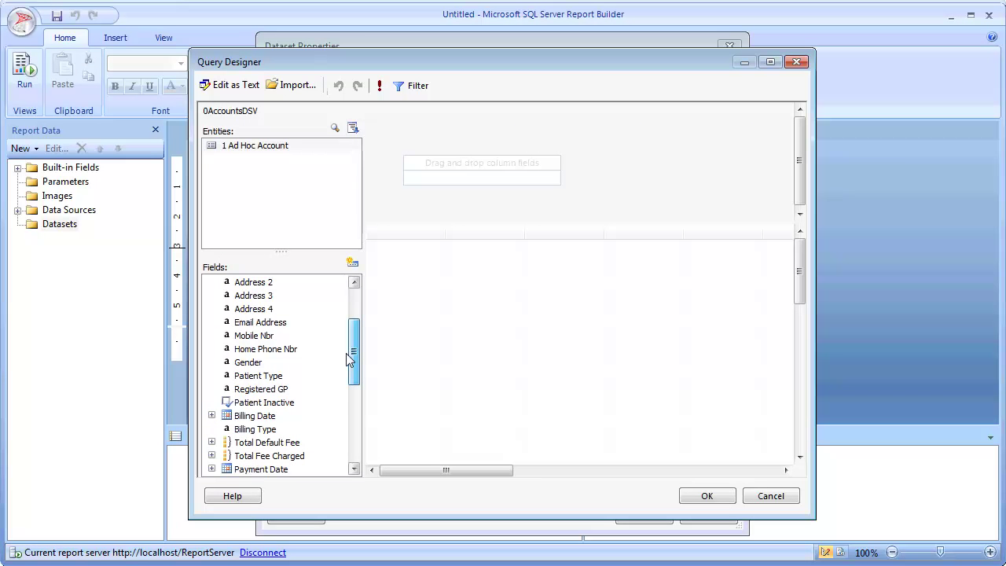
drag(349, 360, 351, 385)
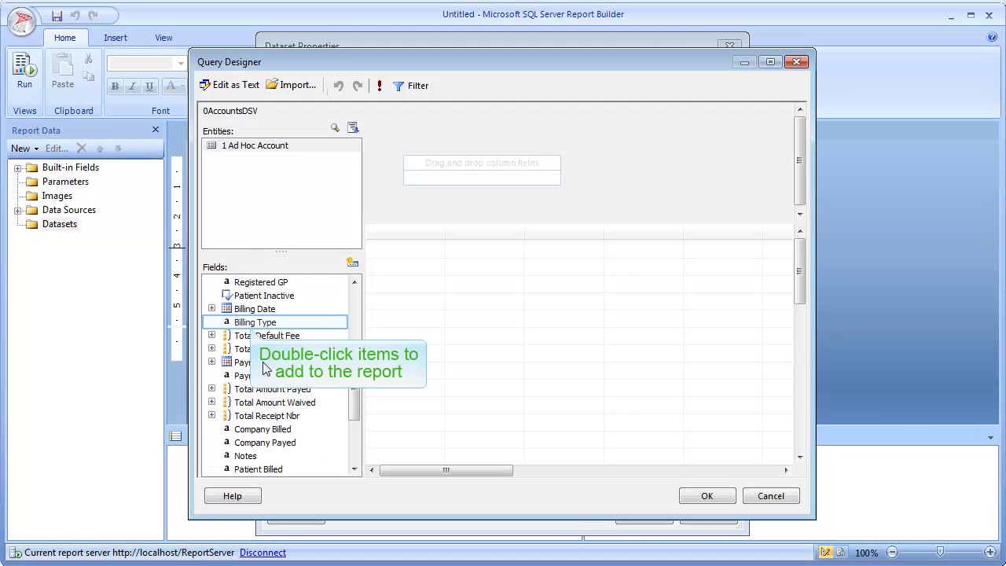
double_click(250, 324)
drag(357, 337, 341, 425)
double_click(308, 377)
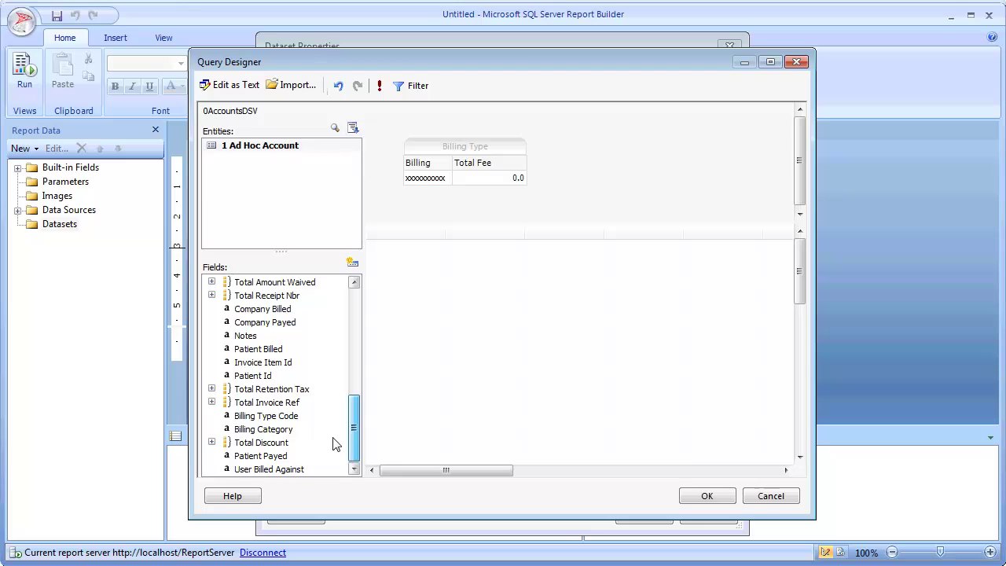
double_click(290, 467)
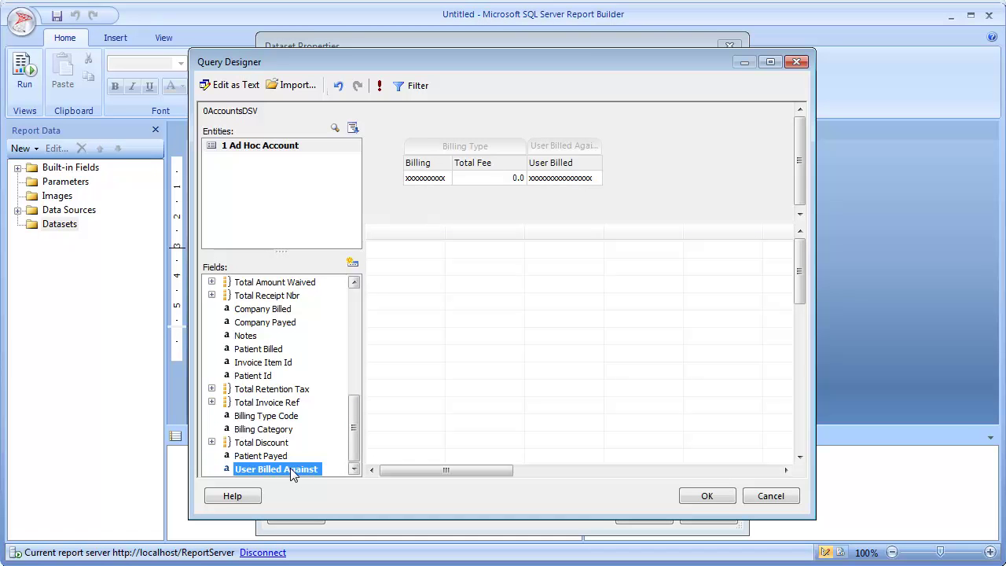
Add a prompted Billing Date filter condition set to On or After relative date today
click(417, 86)
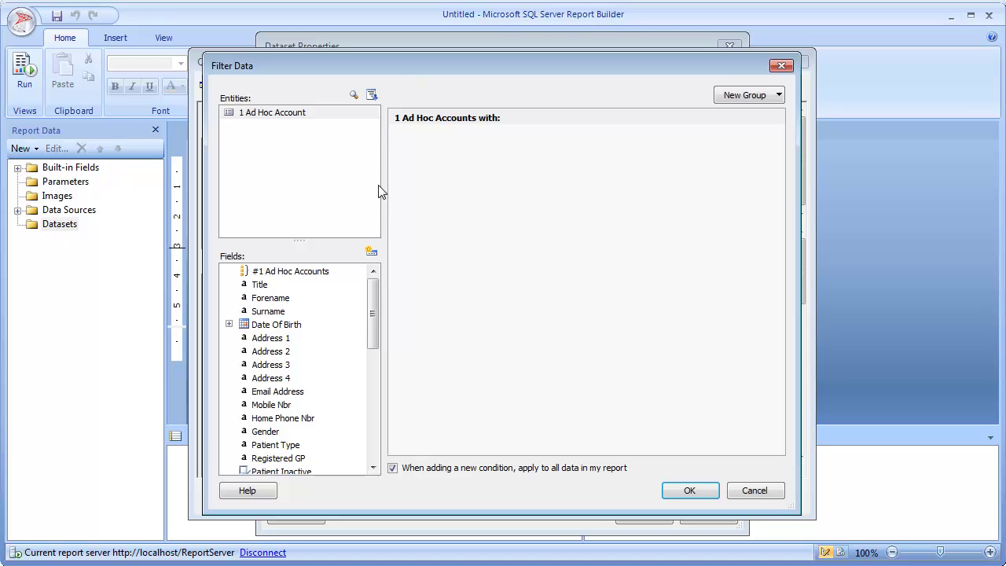
drag(373, 333, 363, 375)
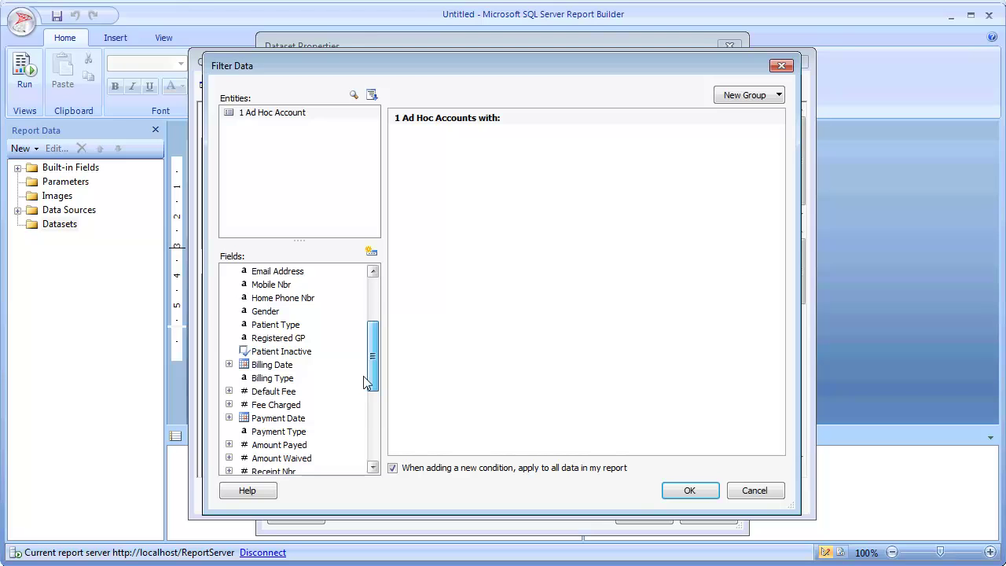
click(269, 365)
double_click(268, 366)
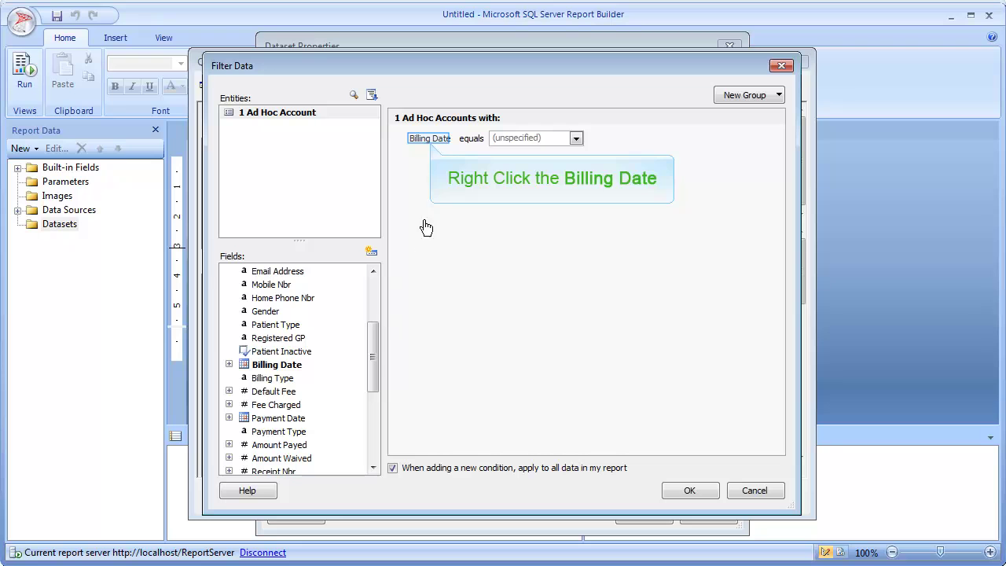
right_click(431, 148)
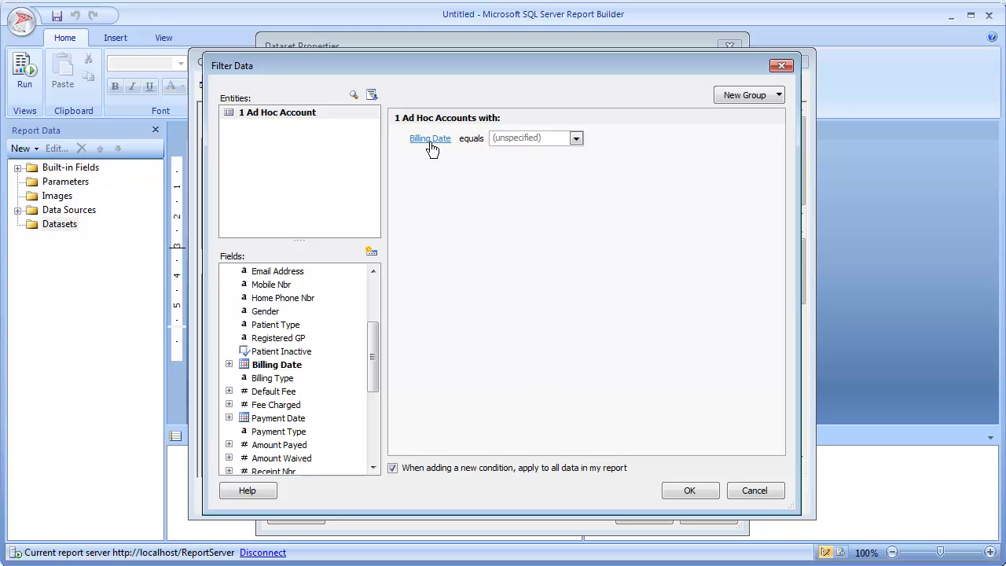
click(439, 169)
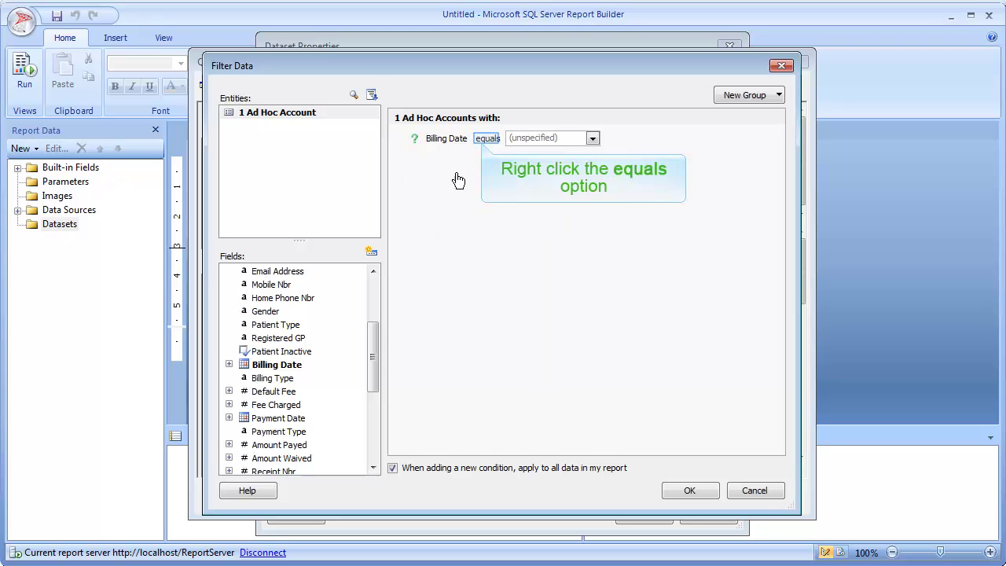
right_click(484, 140)
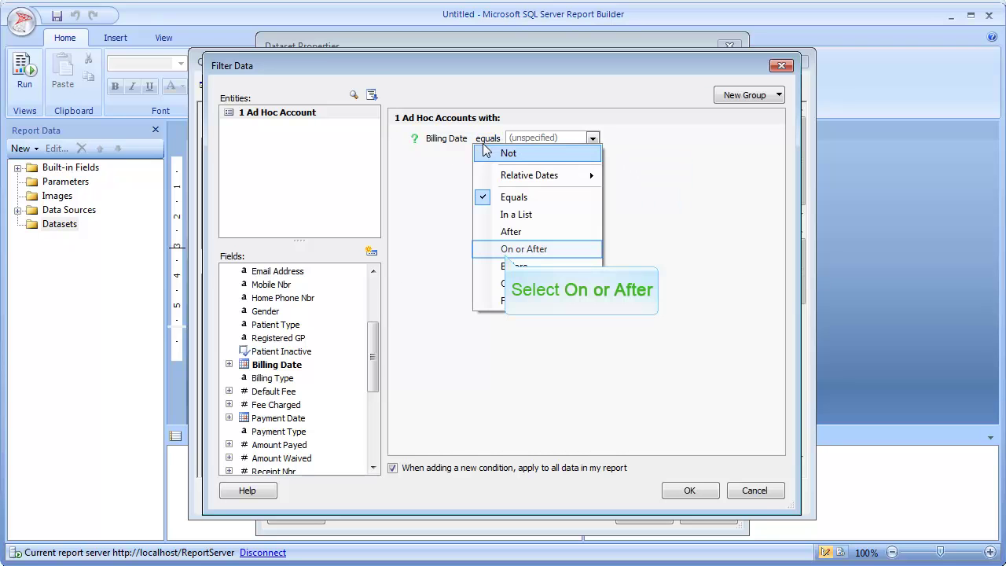
click(491, 250)
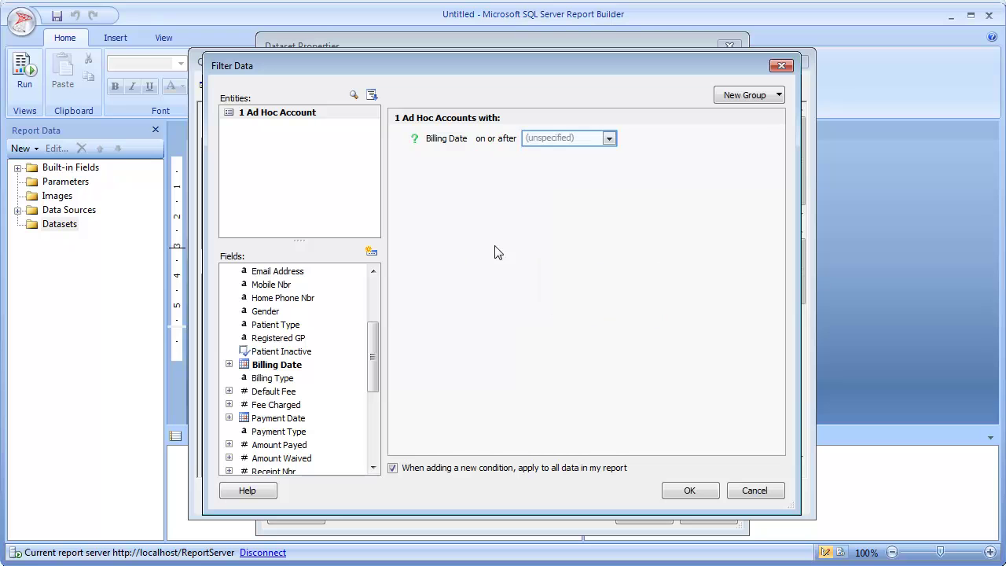
click(608, 139)
click(523, 282)
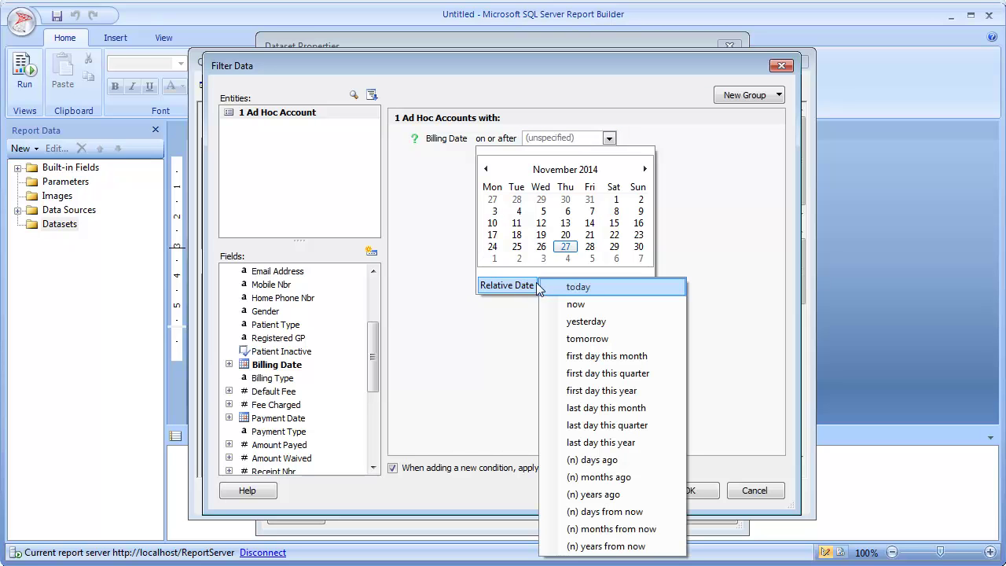
click(554, 288)
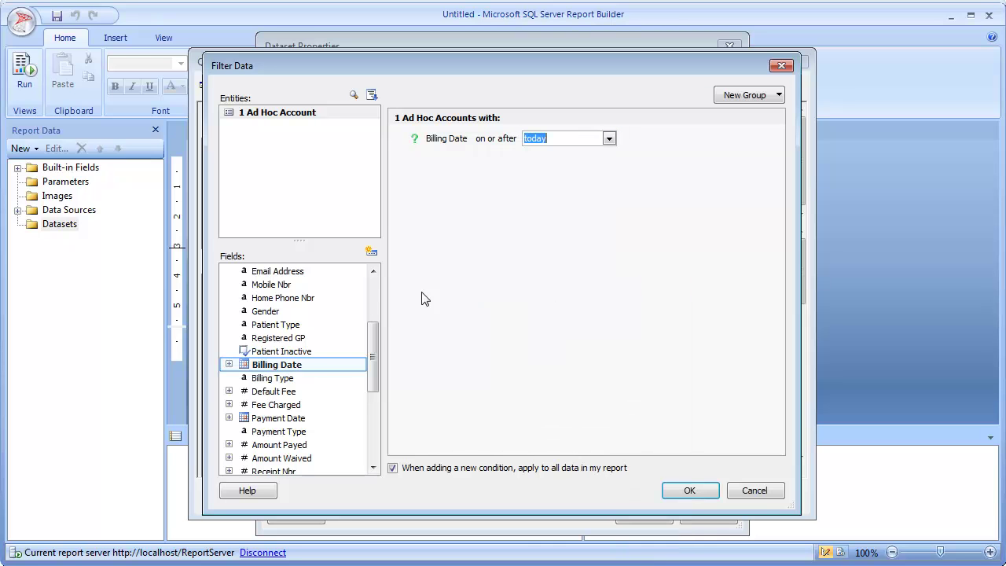
Add a second prompted Billing Date condition set to On or Before relative date today
double_click(271, 365)
click(439, 170)
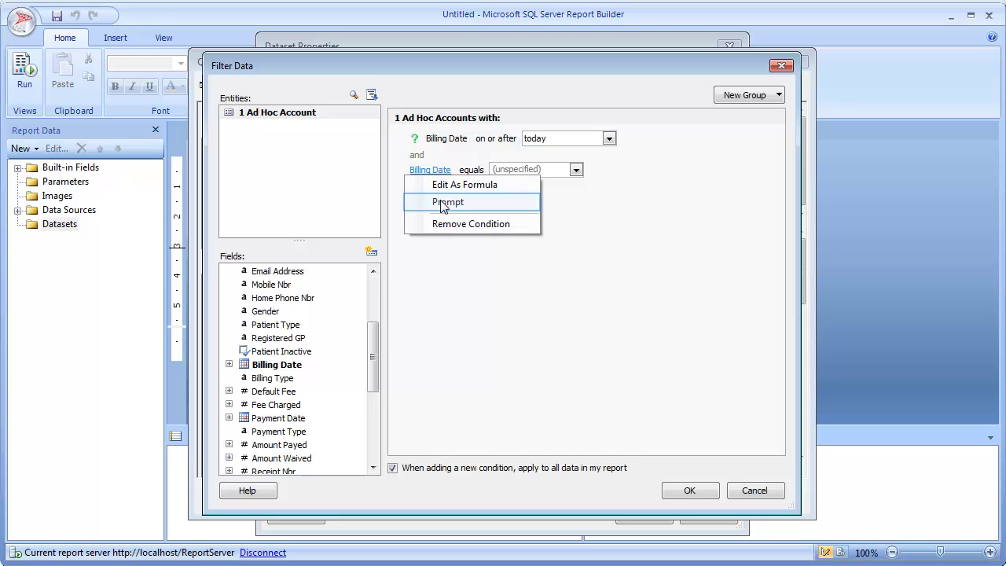
click(441, 202)
click(485, 171)
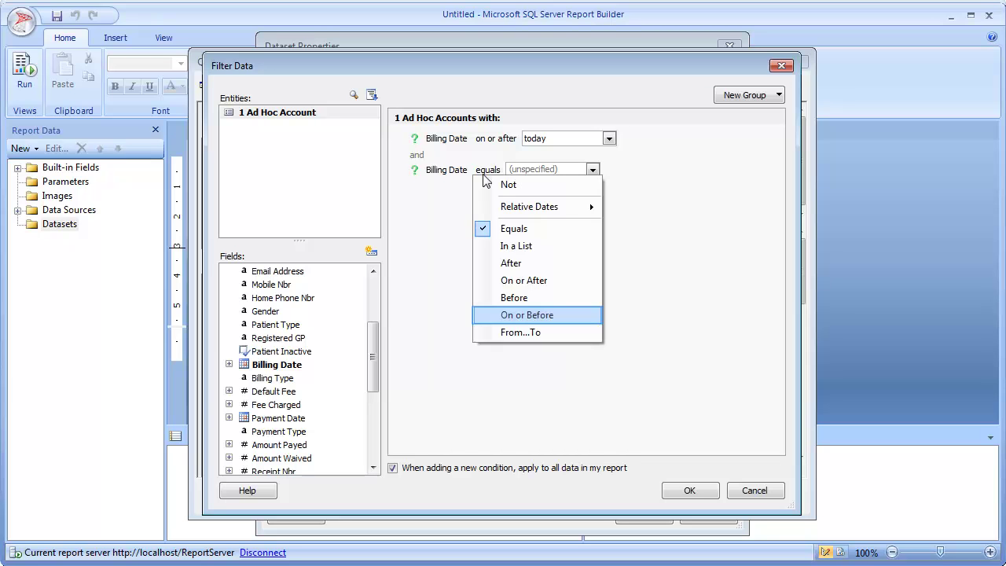
click(499, 315)
click(612, 170)
click(531, 317)
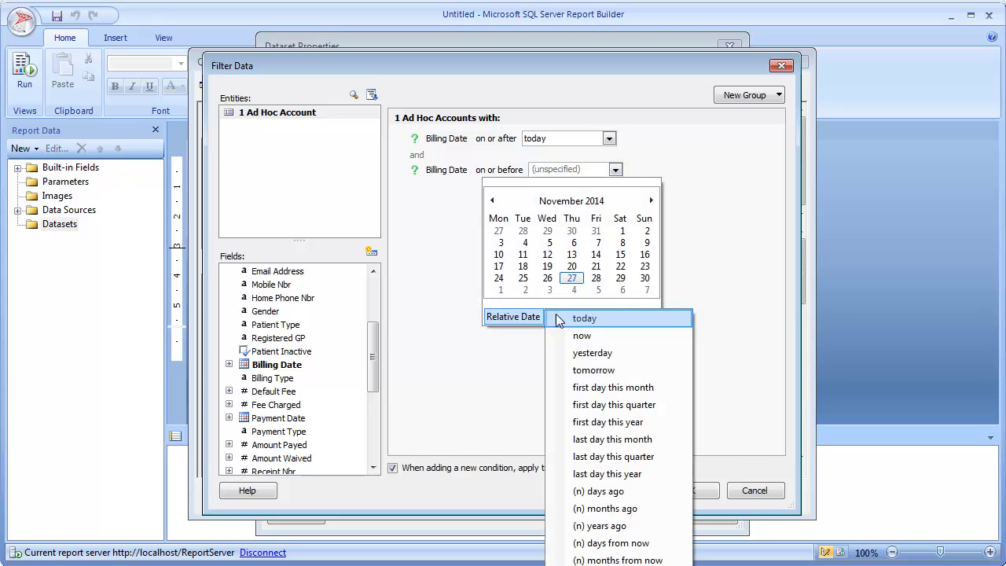
click(571, 321)
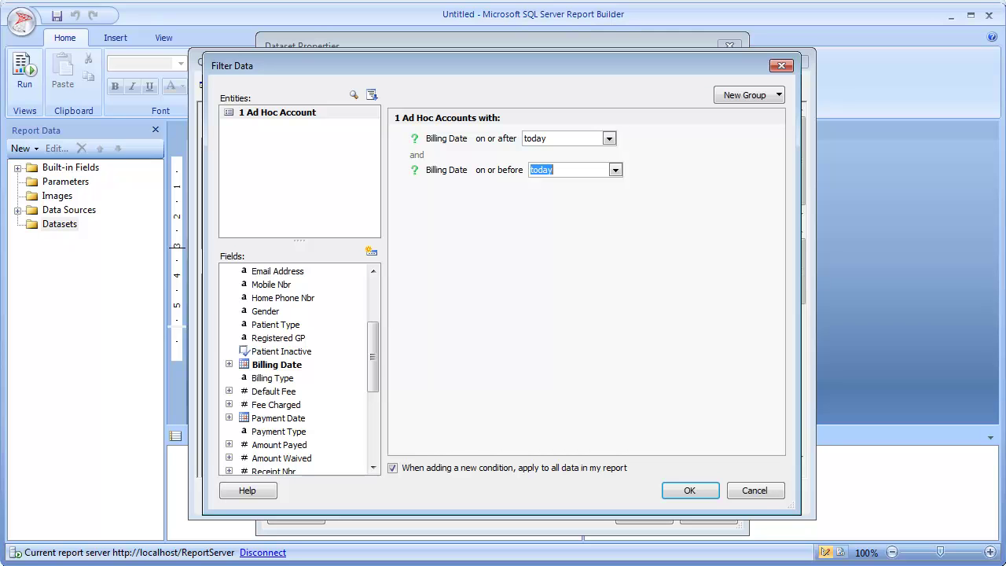
Add a prompted Patient Type condition using the In a List operator
double_click(267, 324)
click(438, 203)
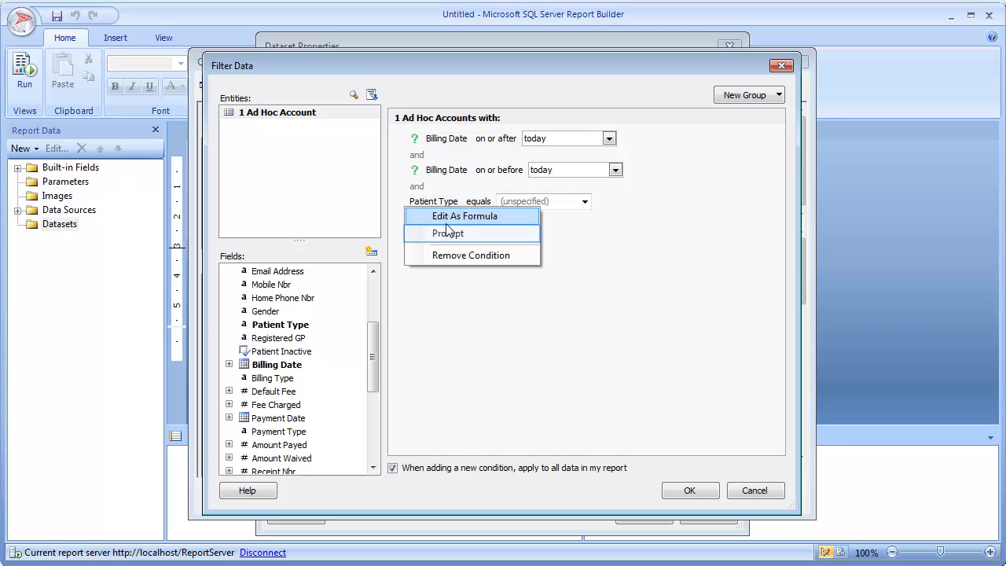
click(447, 233)
right_click(496, 202)
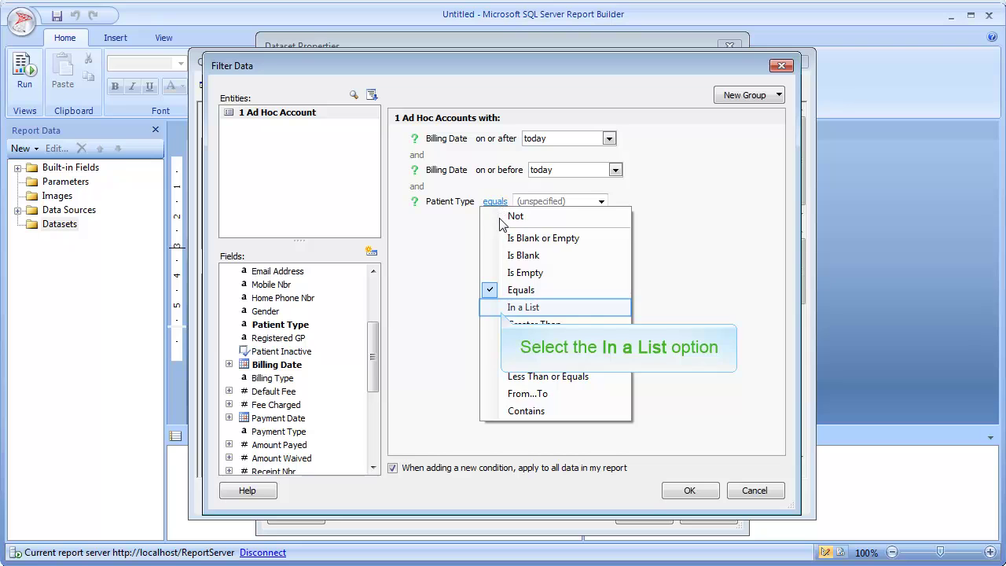
click(505, 308)
click(591, 205)
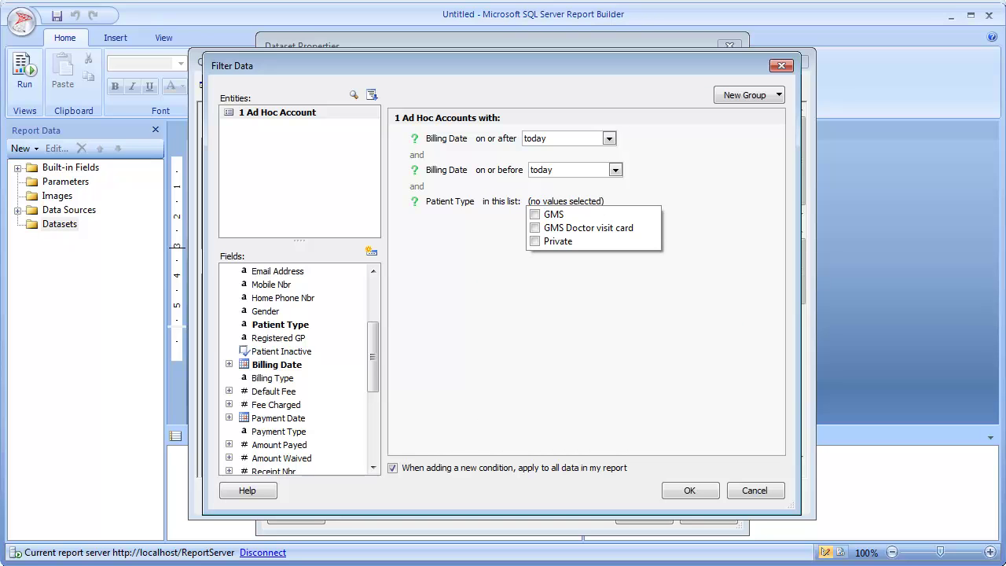
click(595, 208)
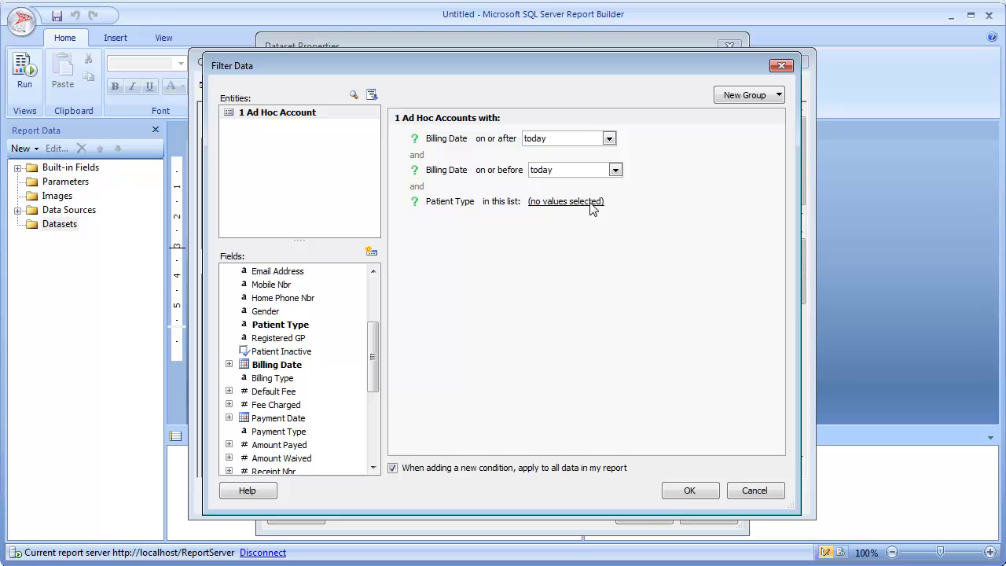
Confirm the filter, query and dataset properties to create DataSet1
click(689, 492)
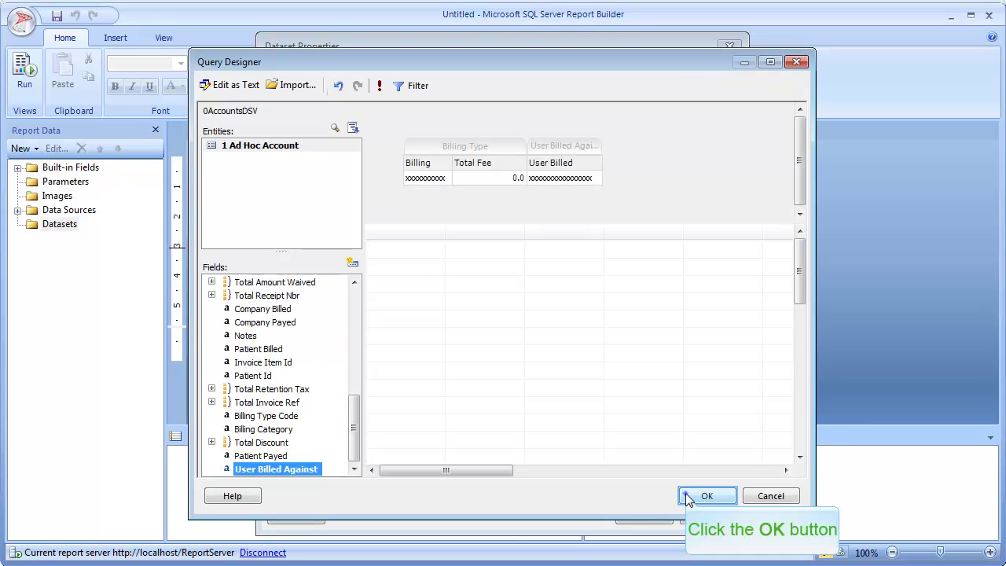
click(687, 497)
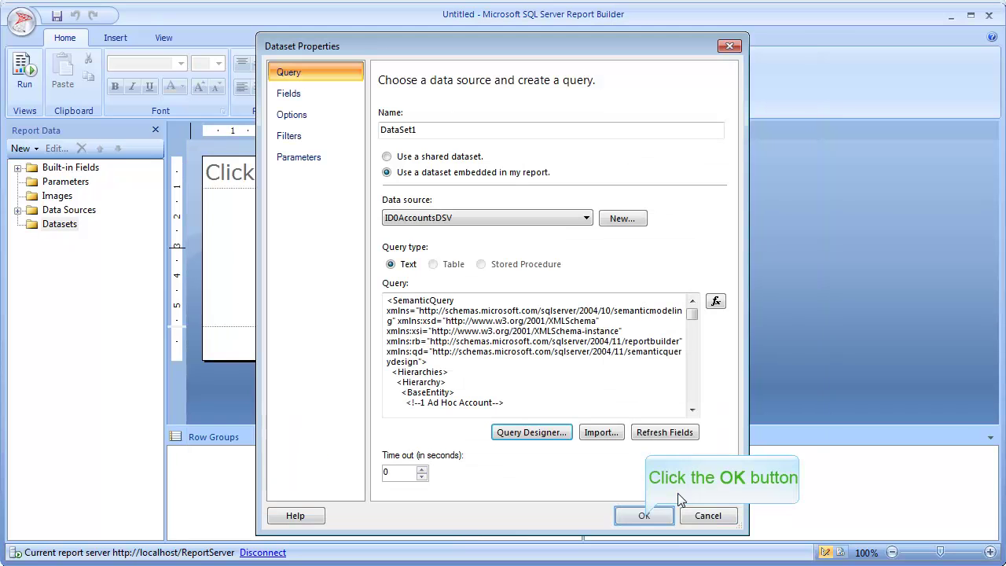
click(644, 515)
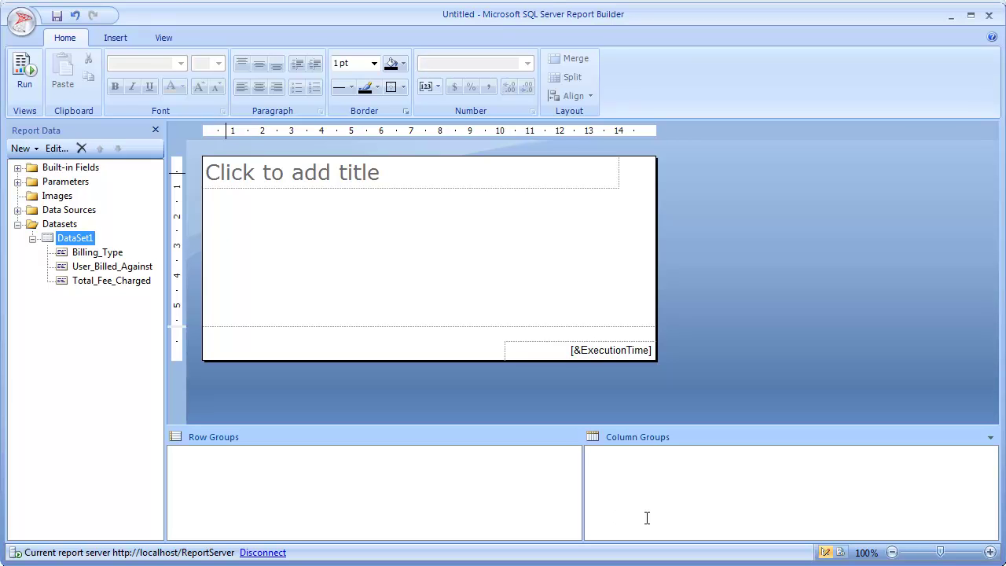
Enter 'Invoices by Clinician Summary' as the report title
click(227, 173)
text(Invoices by Clinician Summary)
key(Escape)
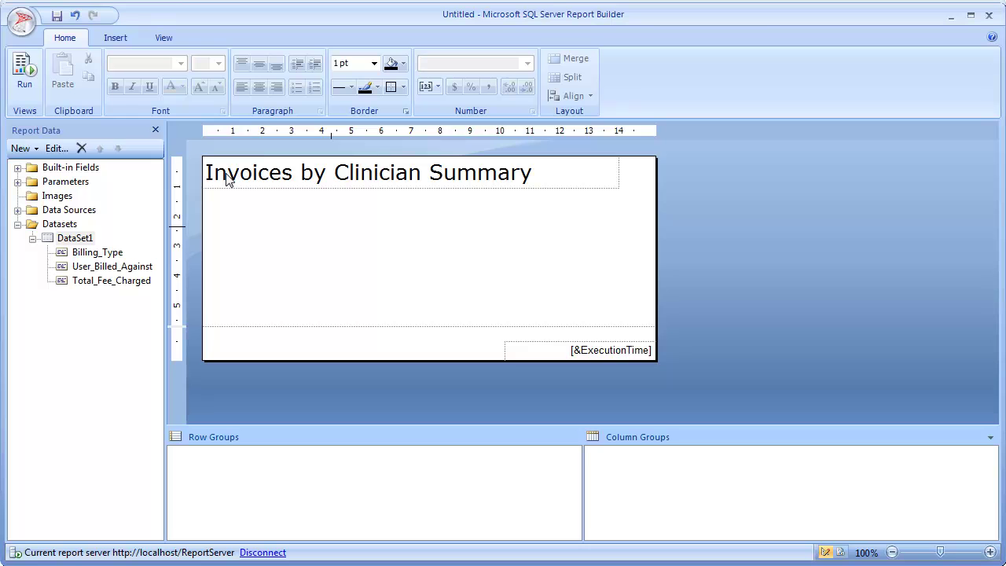
click(116, 38)
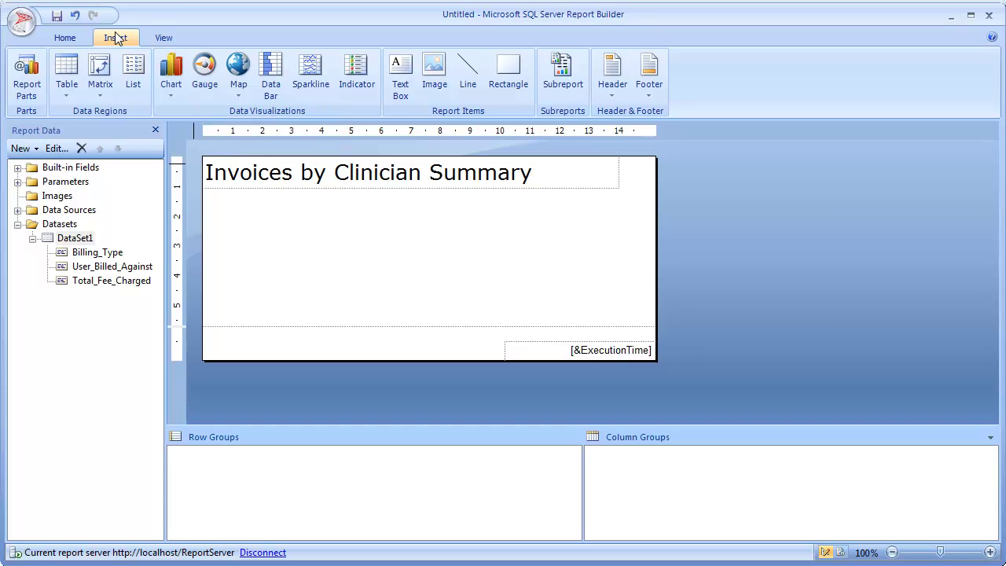
In the Matrix Wizard on DataSet1, put Billing_Type in rows, User_Billed_Against in columns, and summed Total_Fee_Charged in values
click(95, 78)
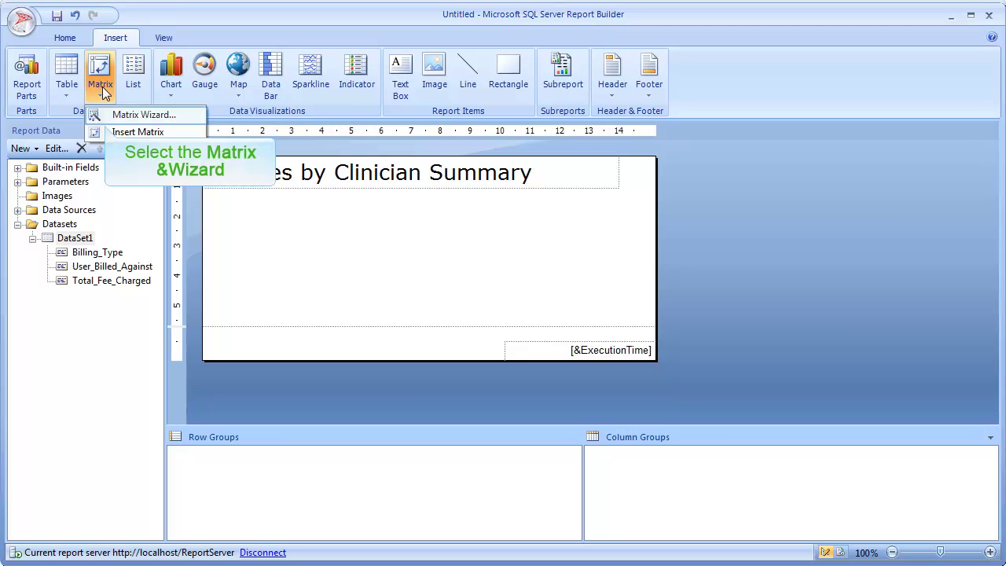
click(105, 110)
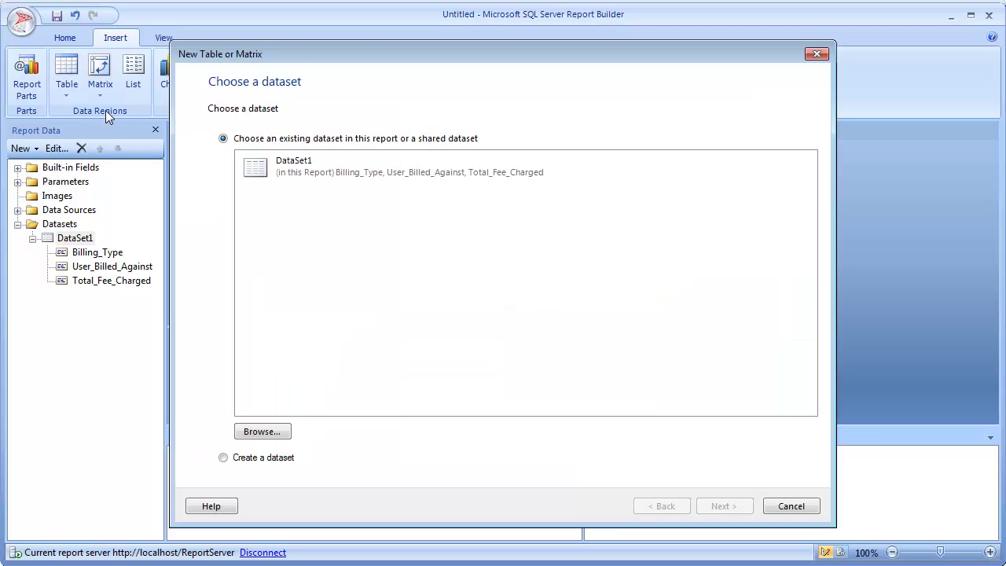
double_click(336, 172)
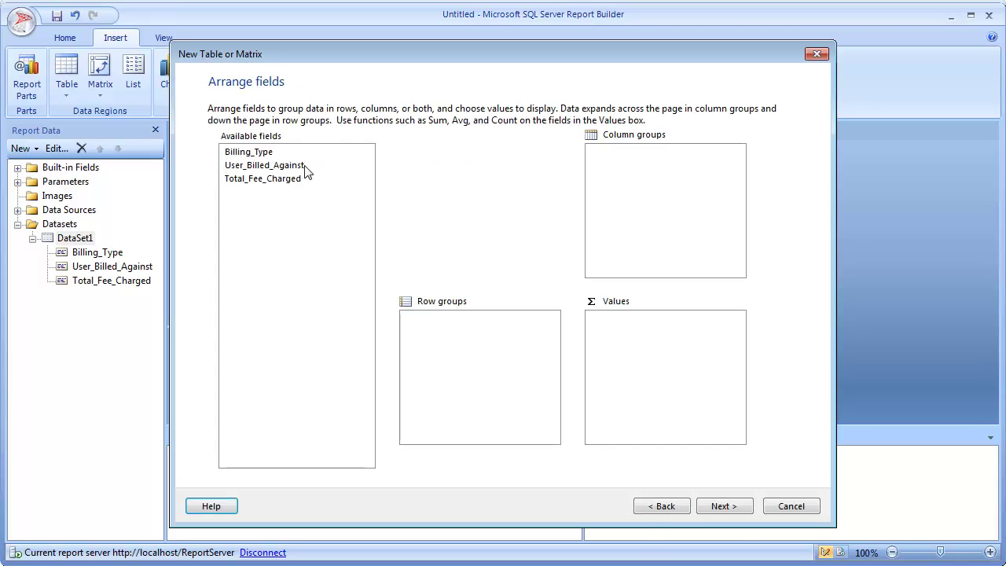
drag(253, 155, 438, 349)
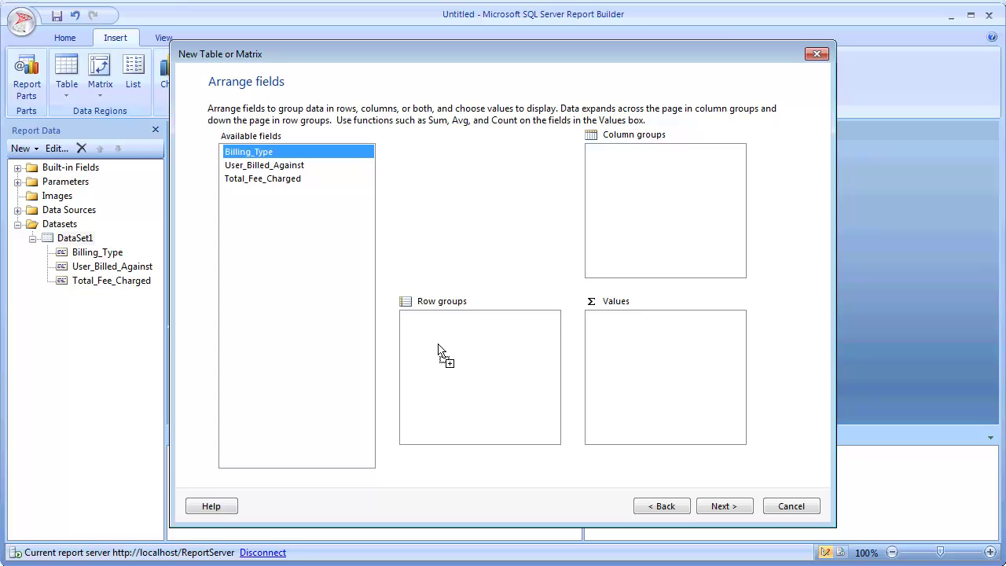
drag(438, 350, 437, 348)
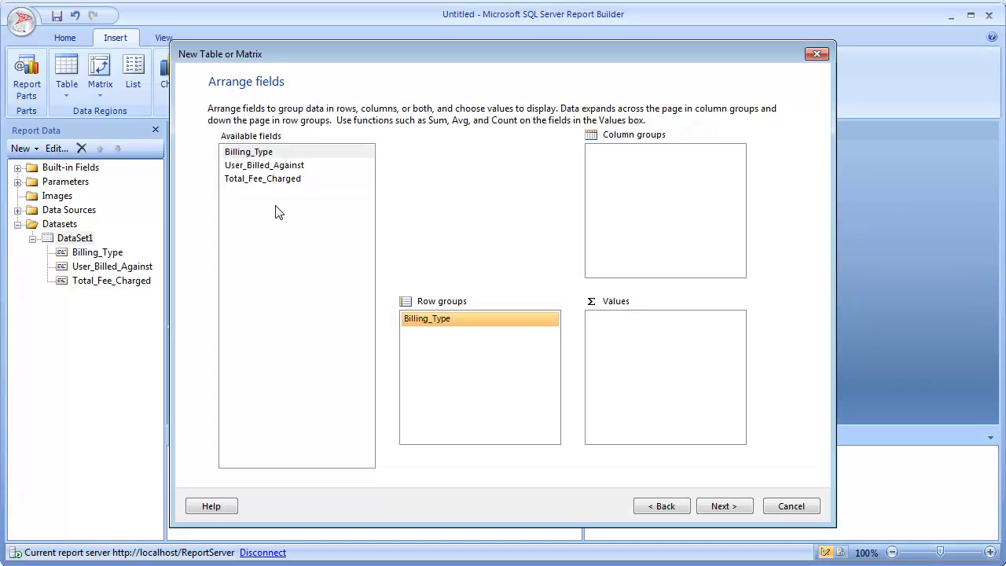
click(286, 170)
drag(287, 170, 651, 177)
click(287, 179)
drag(440, 222, 679, 338)
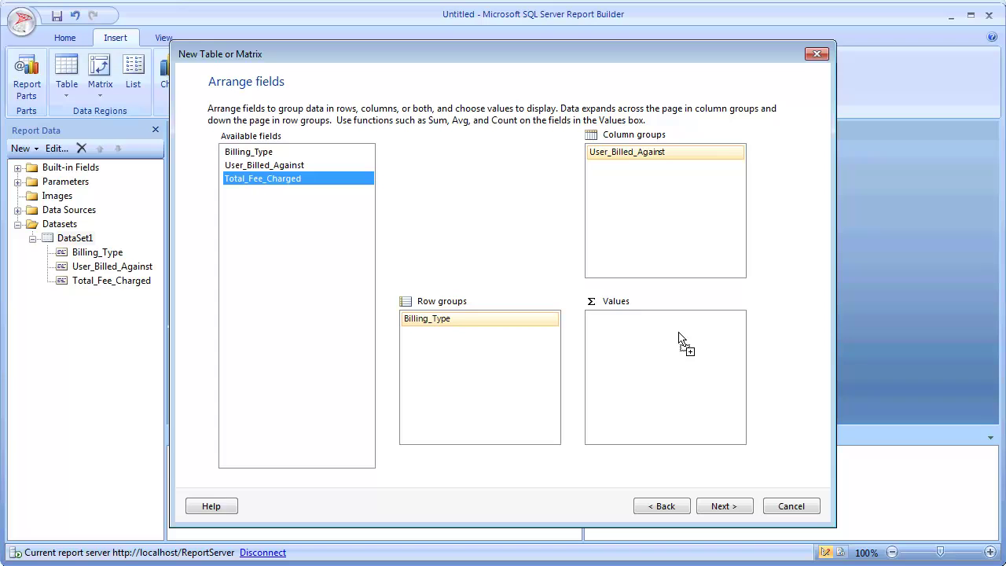
drag(679, 337, 679, 338)
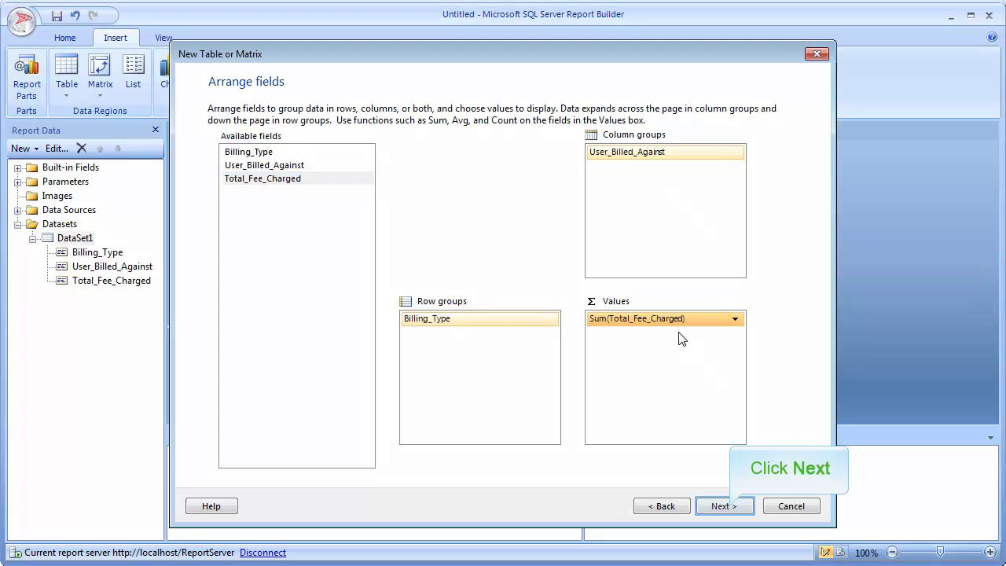
Accept the default layout and Ocean style to place the matrix
click(729, 507)
click(729, 507)
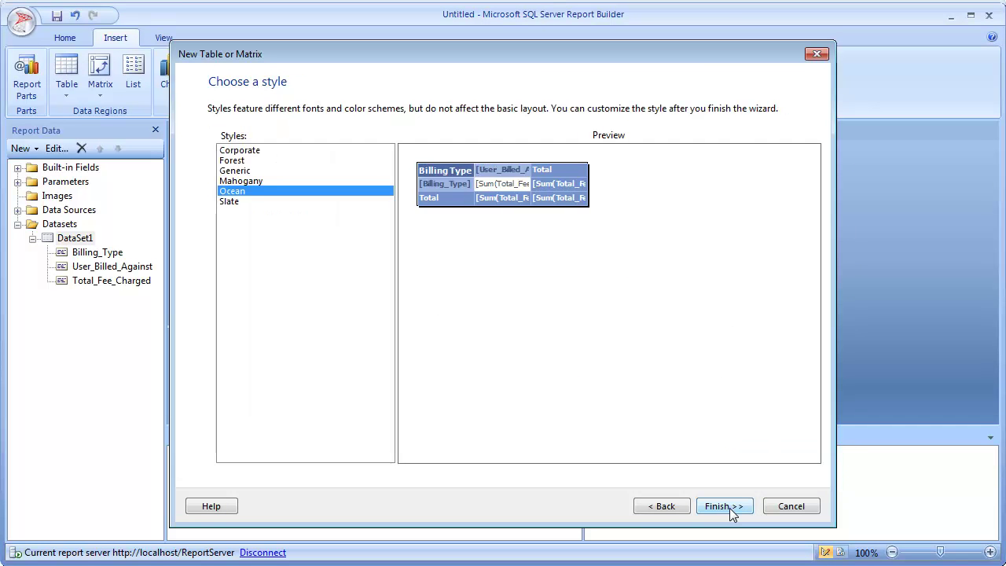
click(729, 507)
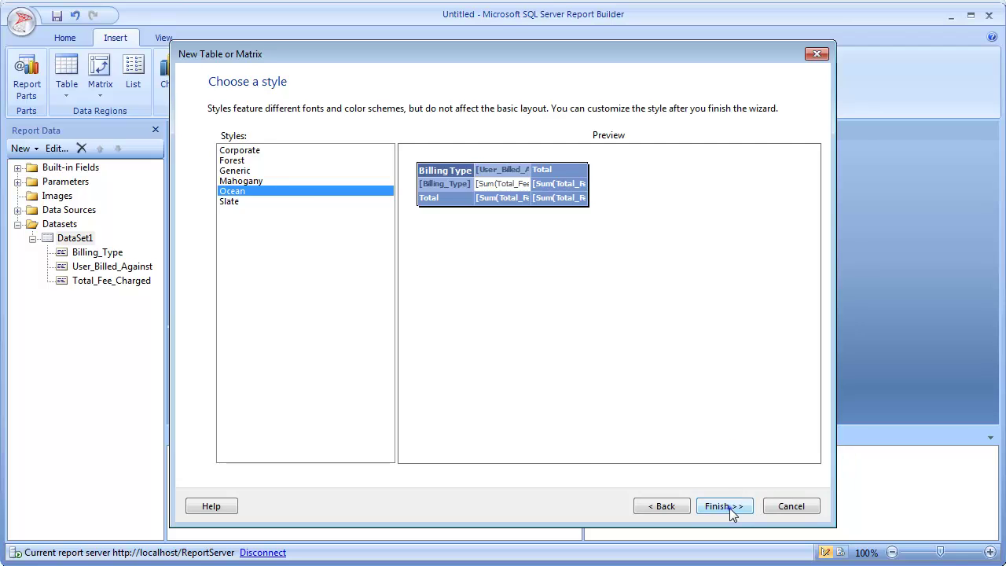
Widen the matrix and narrow its Total column, undoing an accidental first-column resize
drag(450, 247, 507, 246)
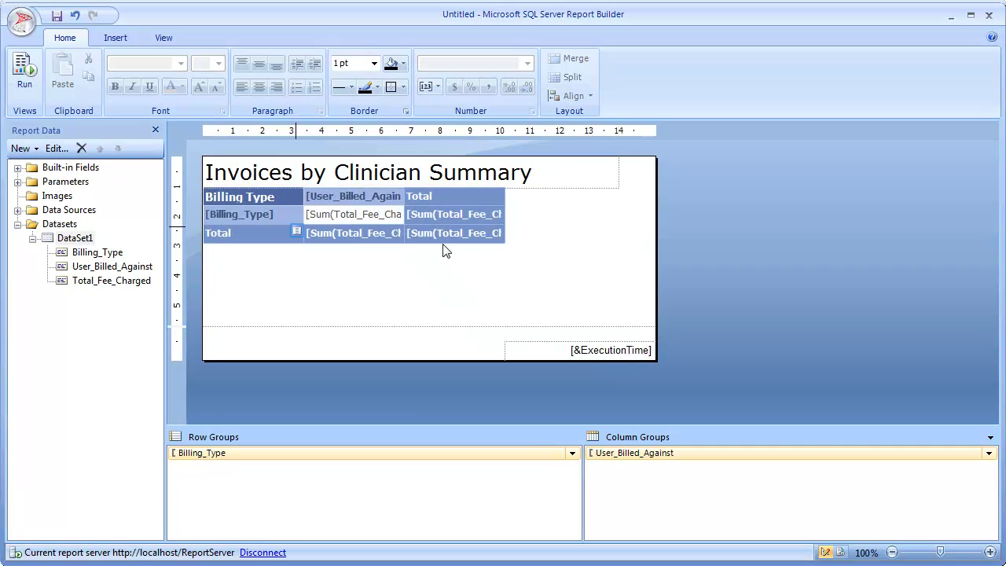
click(302, 173)
drag(302, 174, 295, 173)
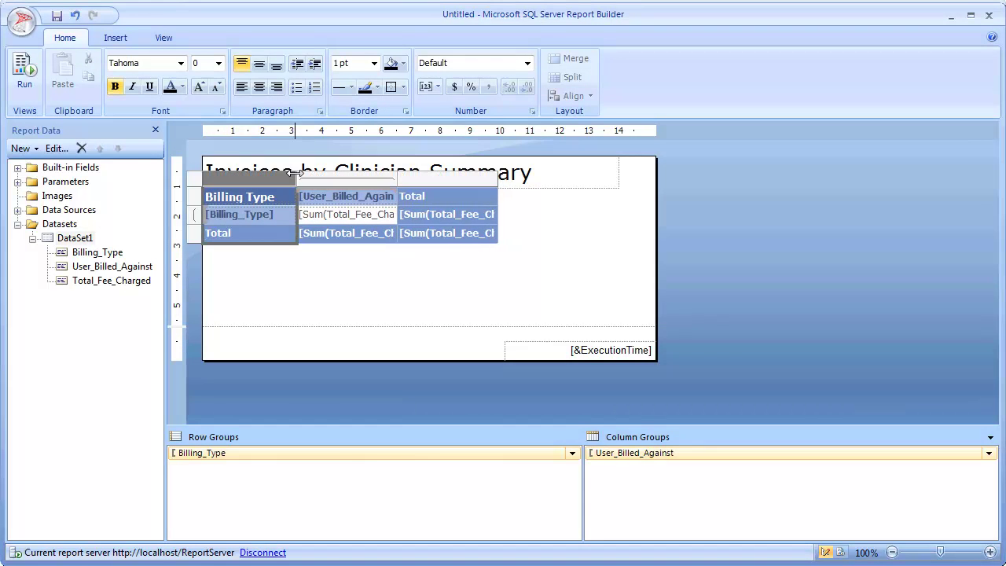
key(ctrl+z)
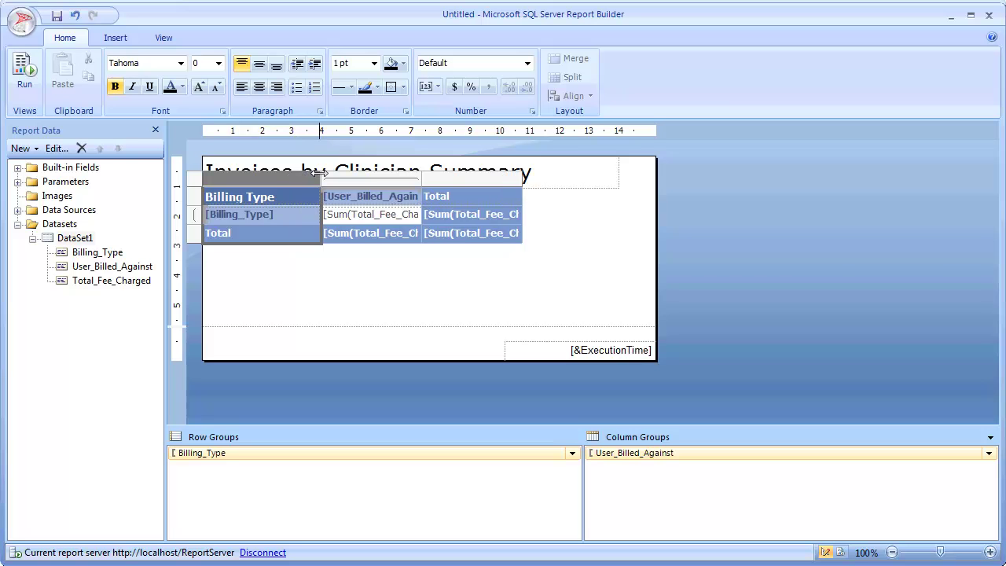
click(424, 178)
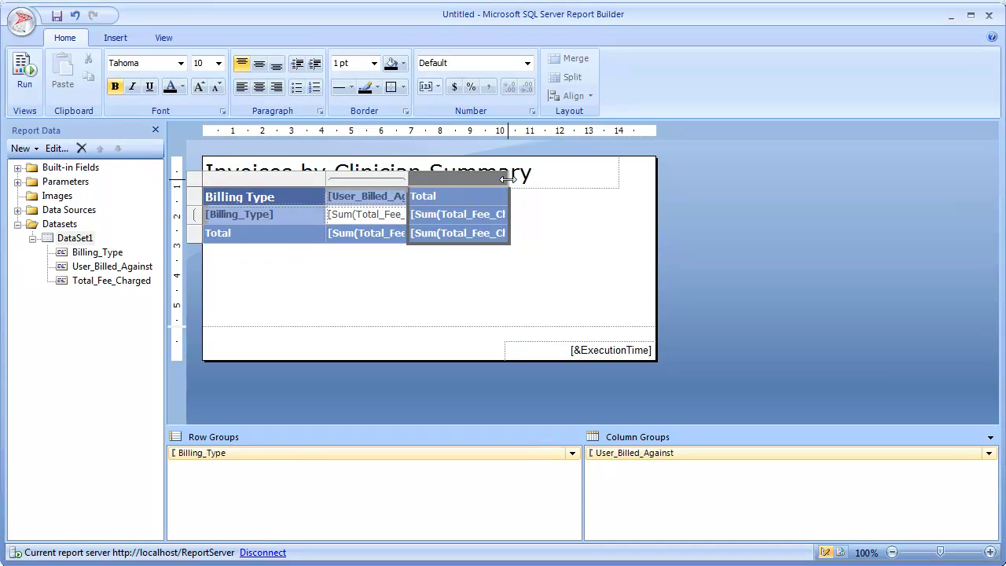
drag(503, 179, 473, 178)
click(180, 228)
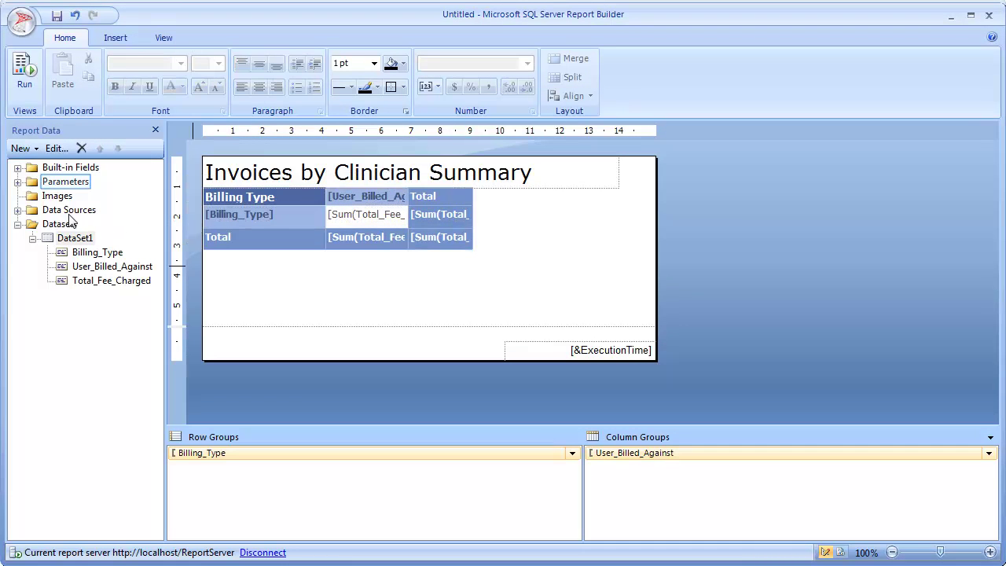
Change the Billing_Date parameter's data type to Date/Time
click(18, 181)
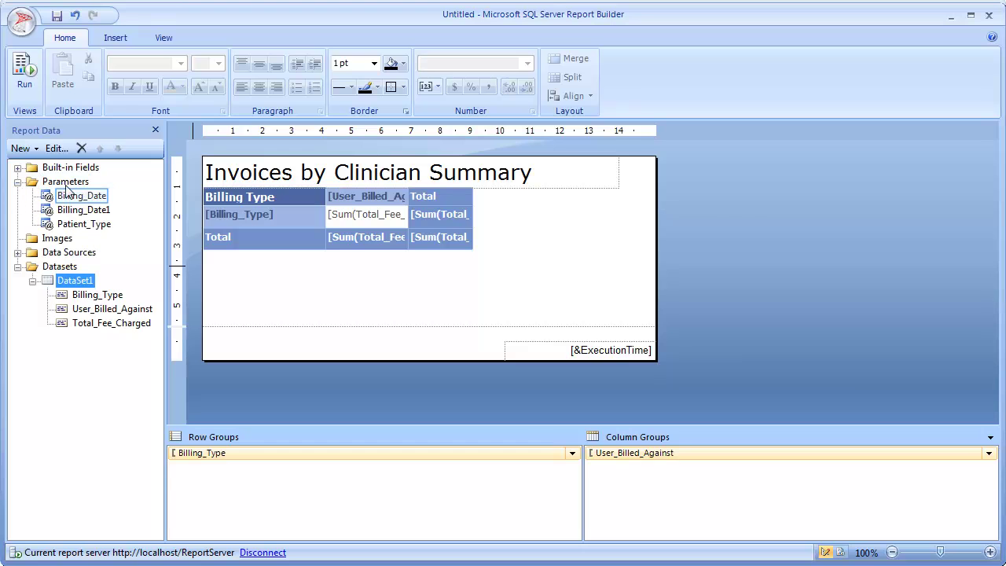
right_click(86, 197)
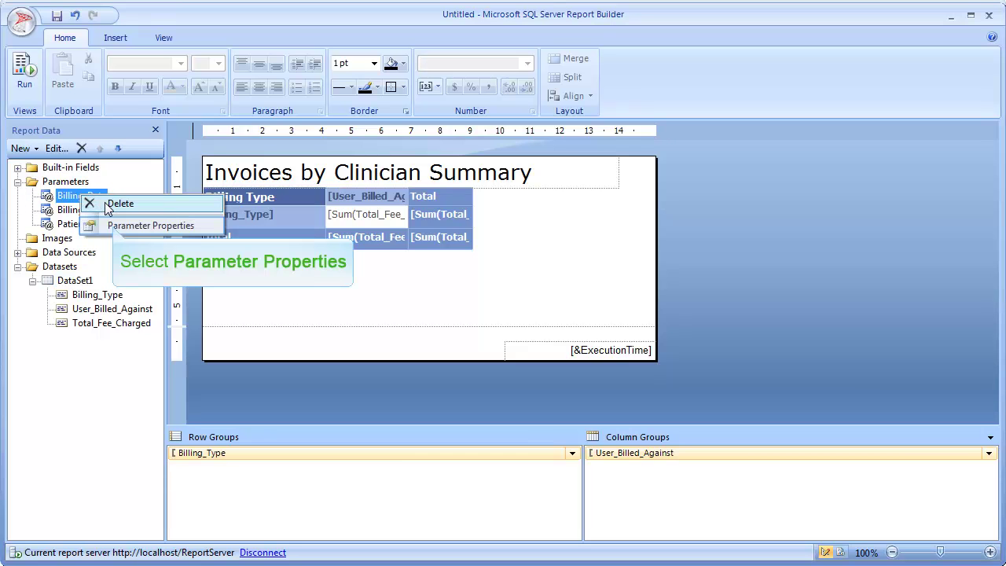
click(113, 227)
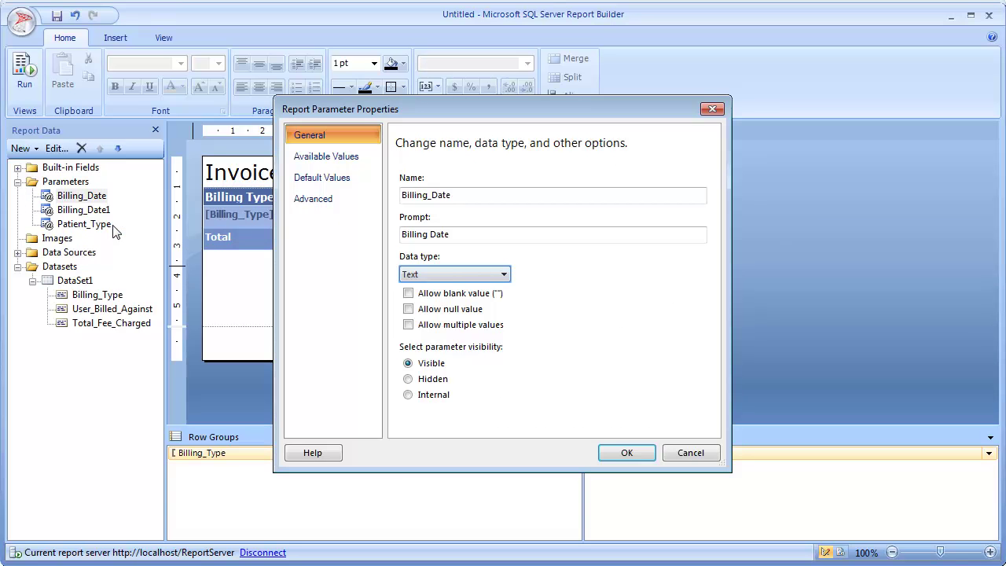
click(447, 275)
click(437, 309)
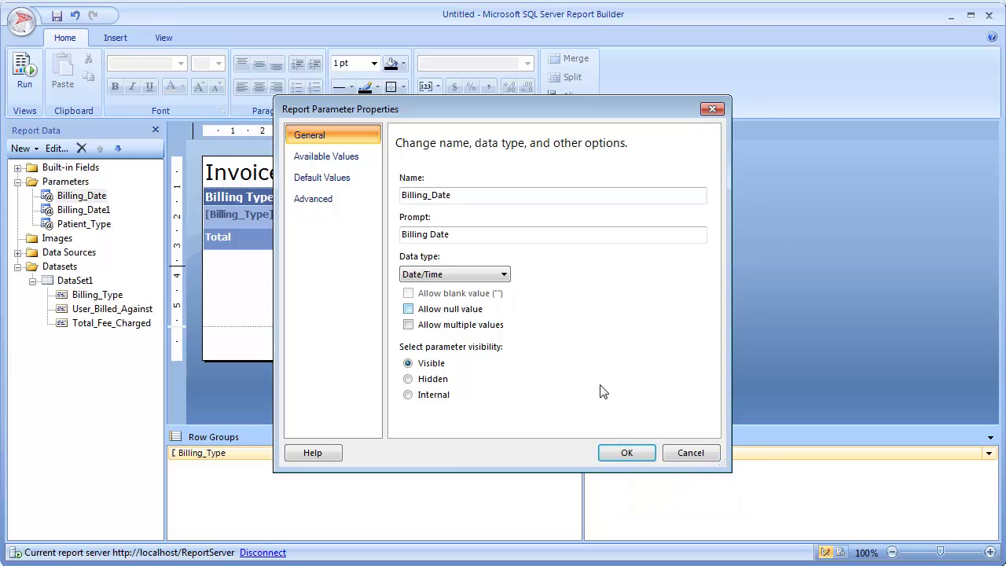
click(615, 453)
Change the Billing_Date1 parameter's data type to Date/Time
right_click(68, 208)
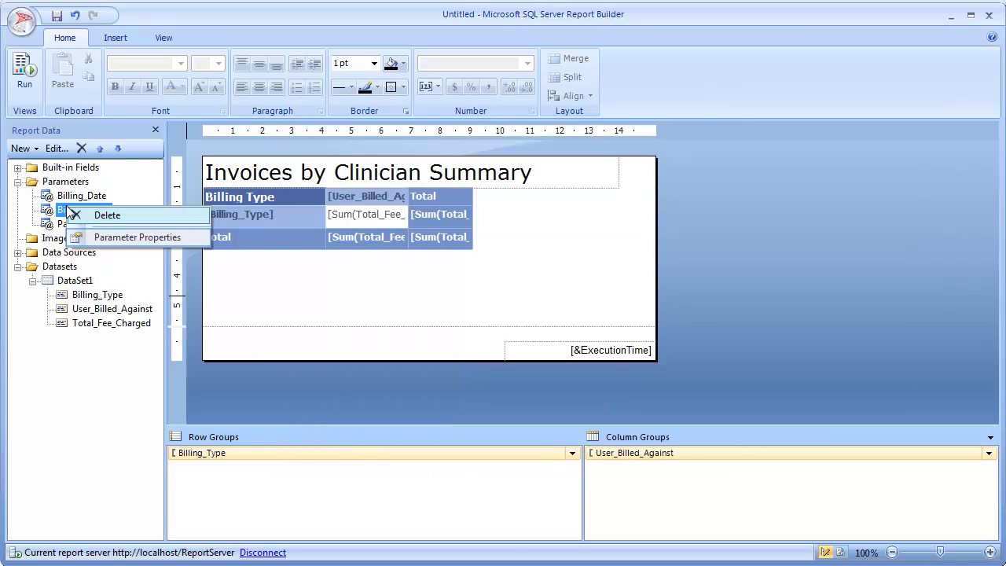
click(97, 237)
click(419, 273)
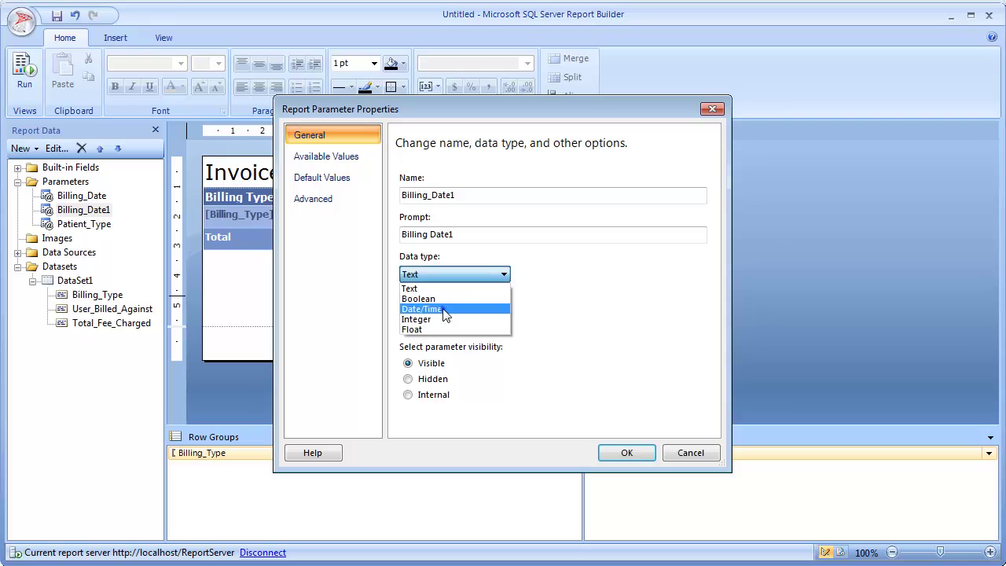
click(436, 312)
click(626, 453)
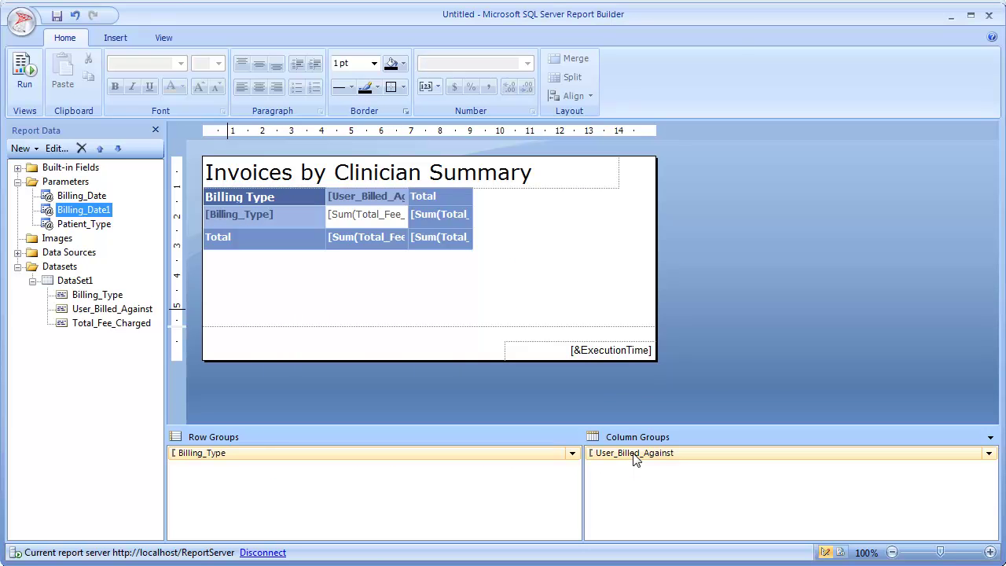
Run the report preview with Billing Date 27/10/2014 and Billing Date1 27/11/2014
click(25, 74)
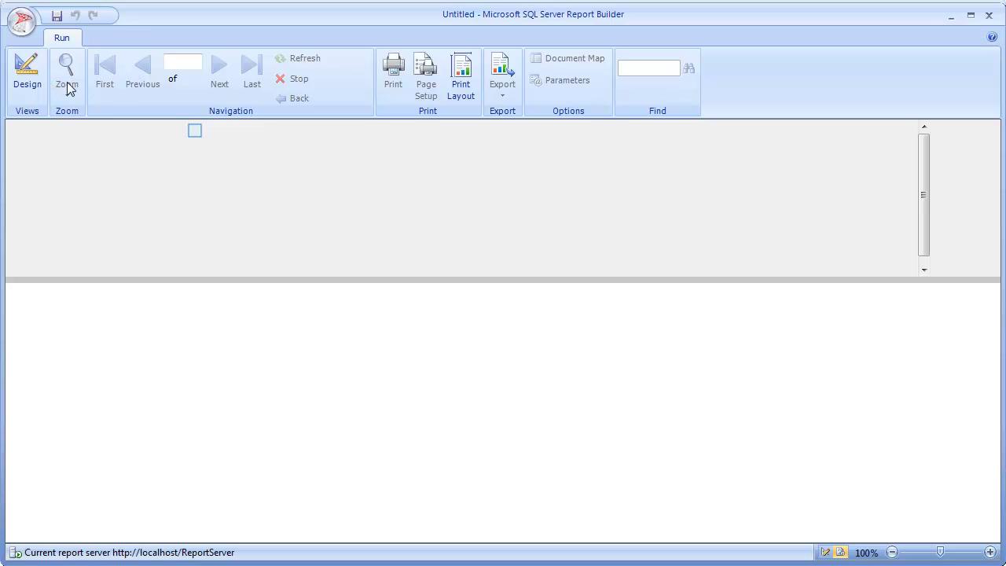
click(194, 132)
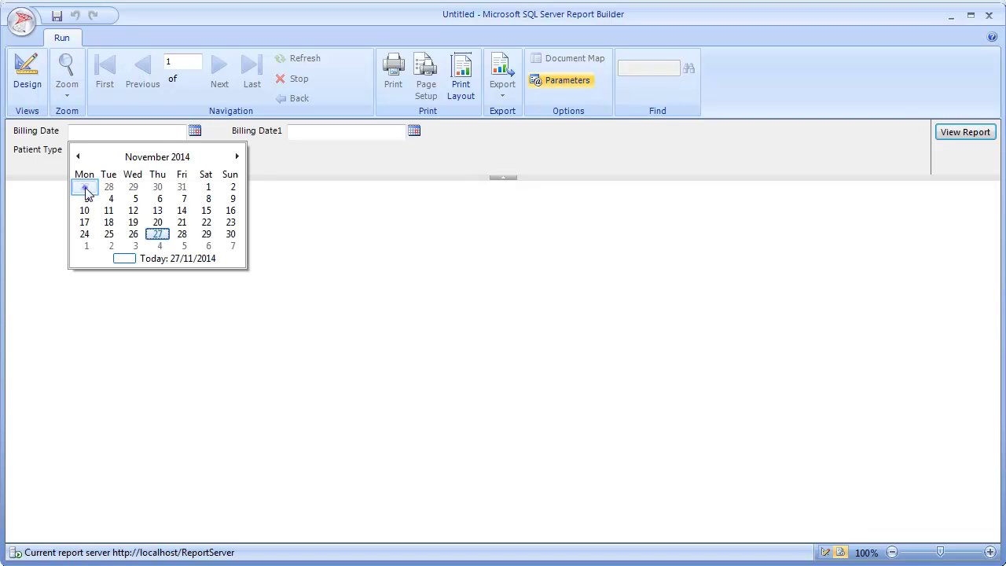
click(86, 185)
click(414, 132)
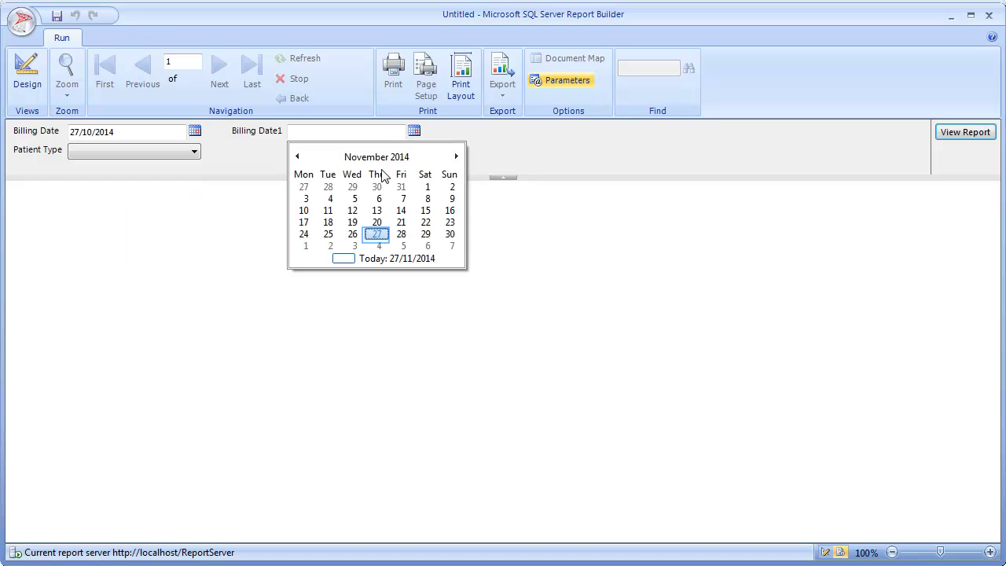
click(372, 236)
Include all patient types and view the clinician fee summary totalling 310.0000
click(192, 155)
click(175, 167)
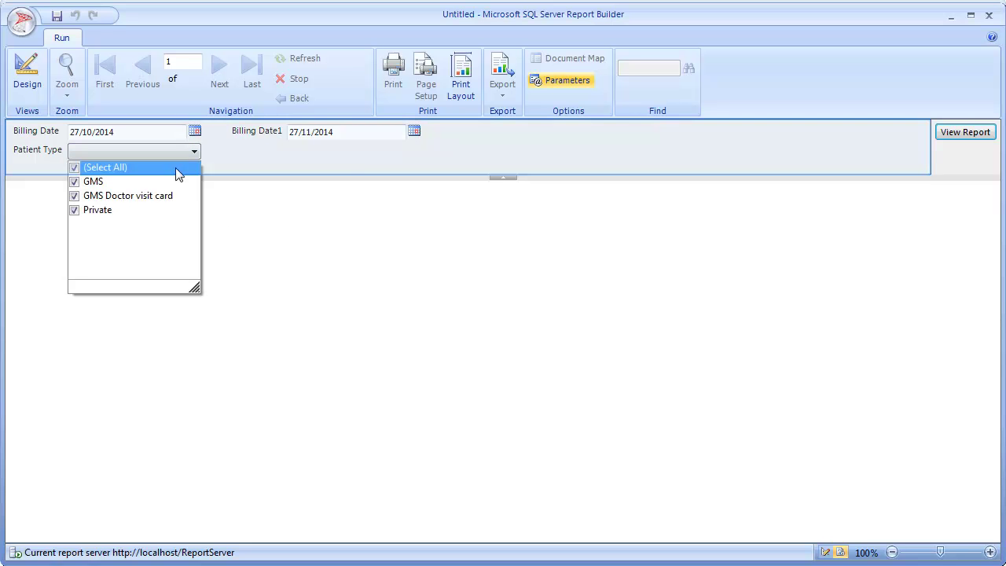
click(369, 165)
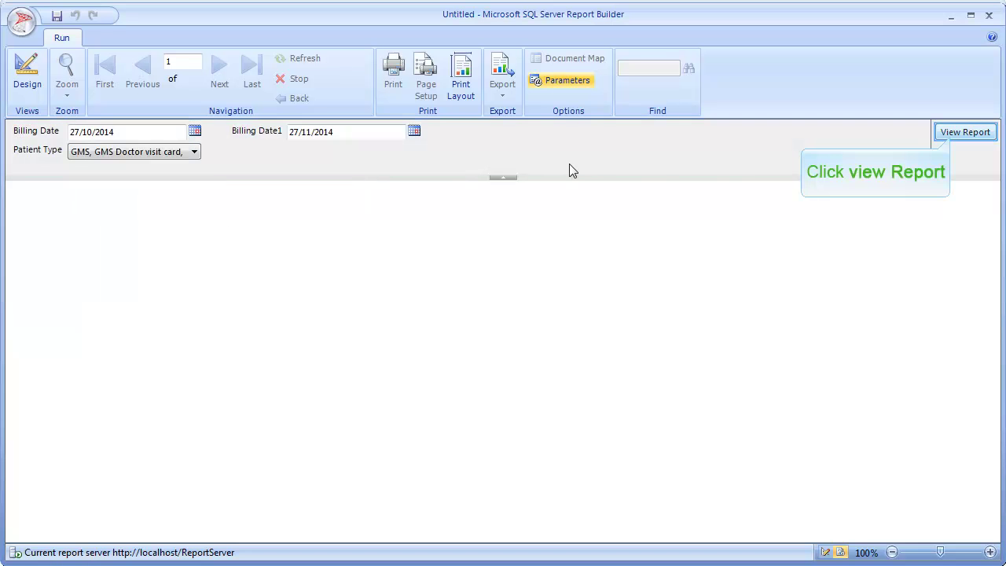
click(963, 132)
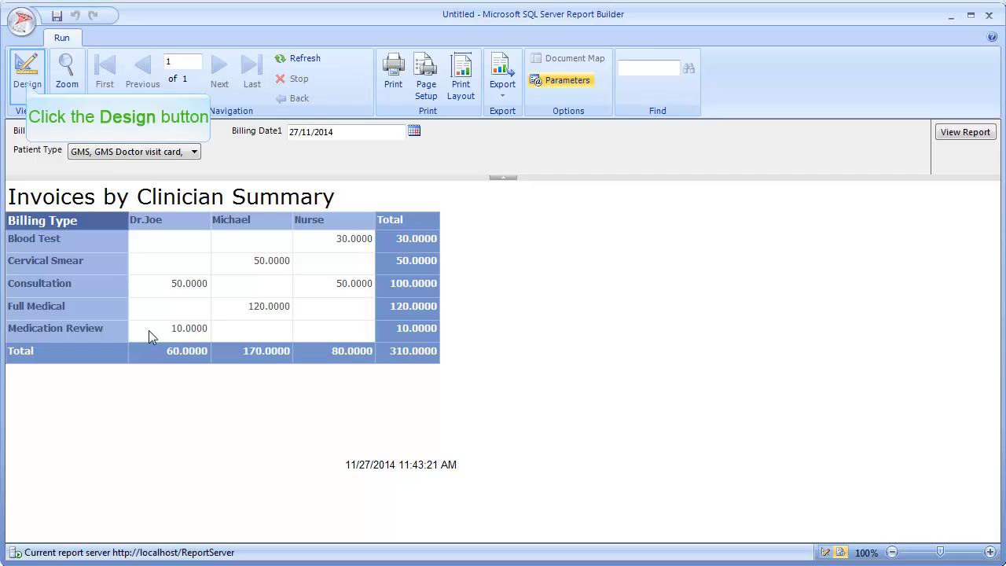
Back in design view, format the fee sum cell and total-row fee cell as Currency
click(27, 75)
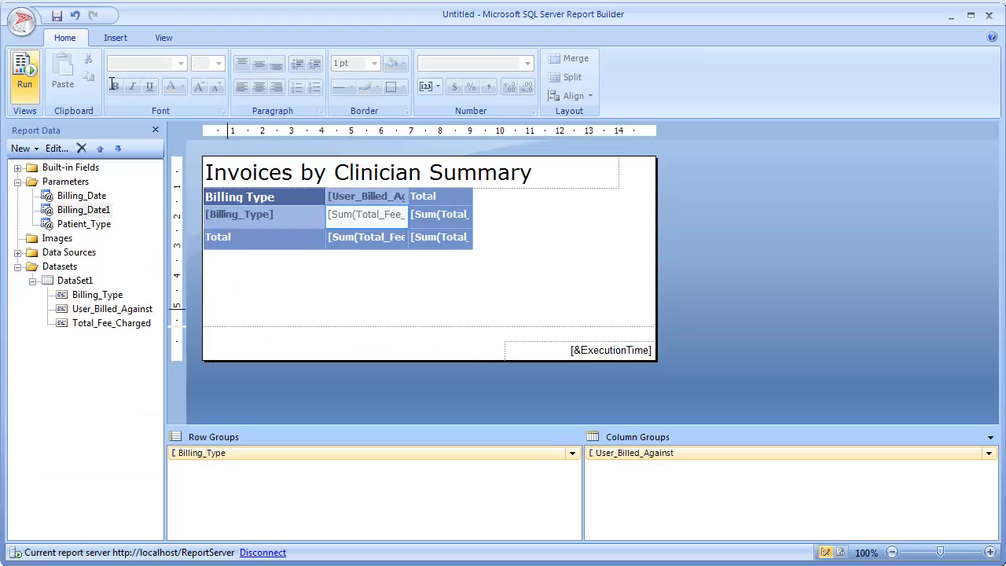
right_click(365, 216)
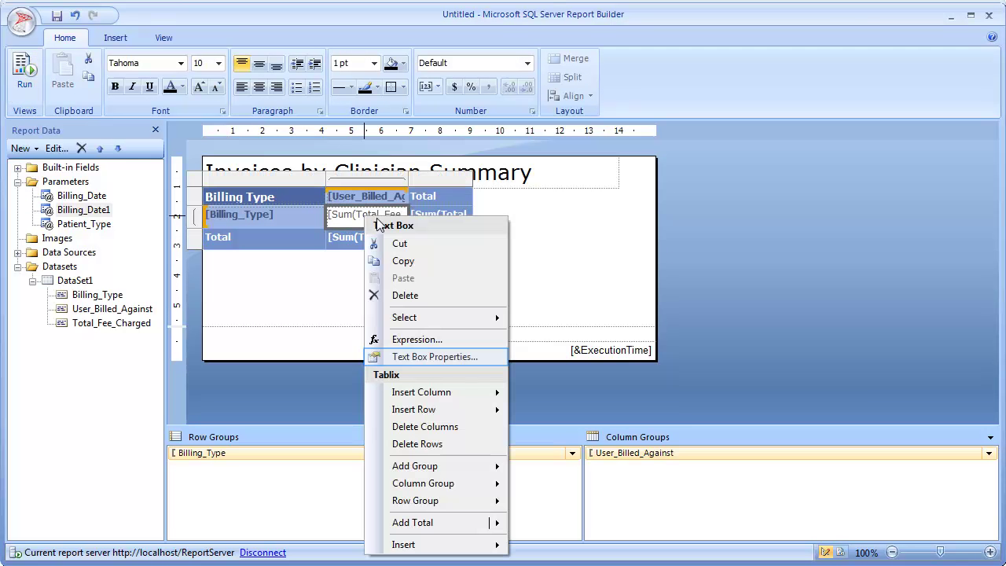
click(420, 357)
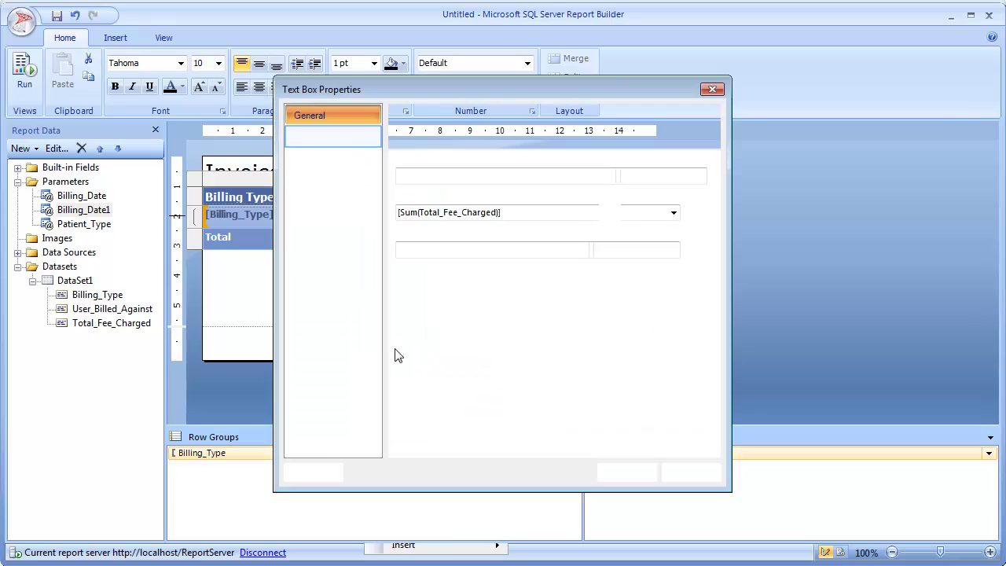
click(317, 139)
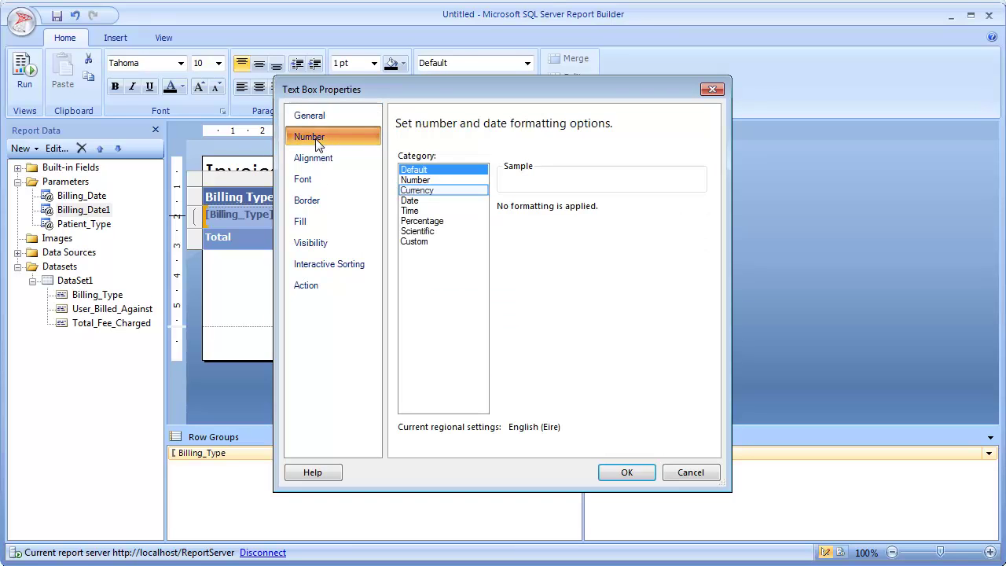
click(418, 191)
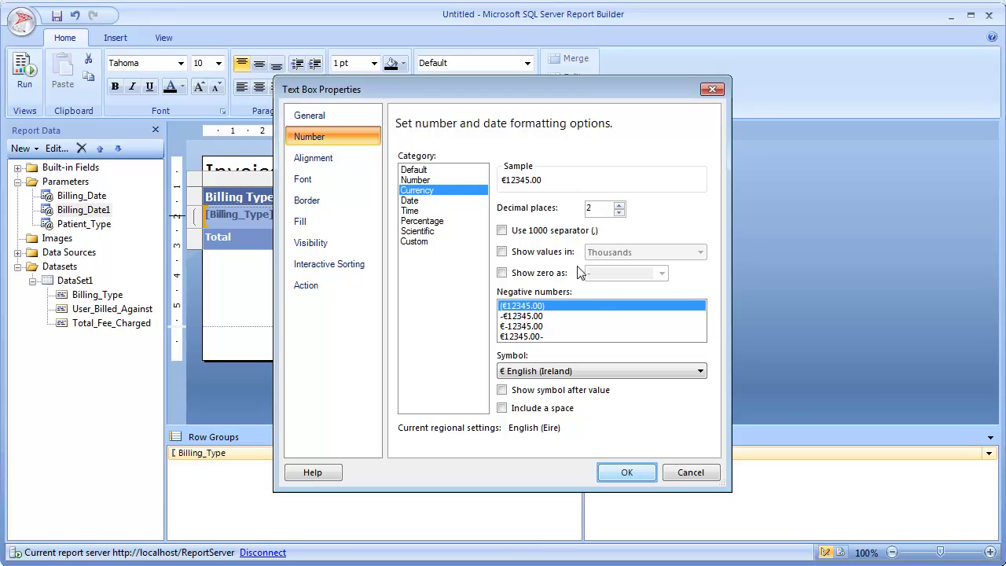
click(624, 471)
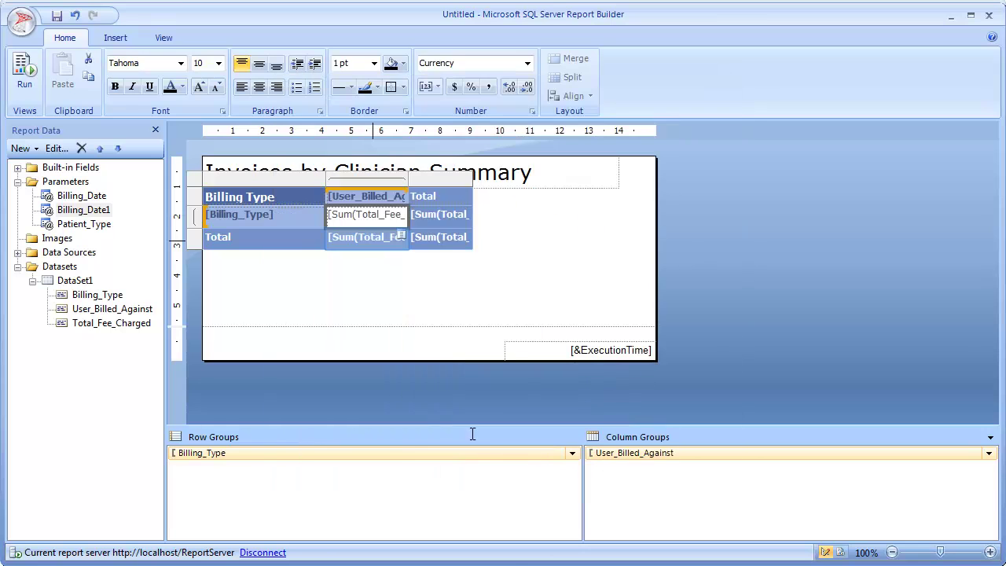
right_click(374, 243)
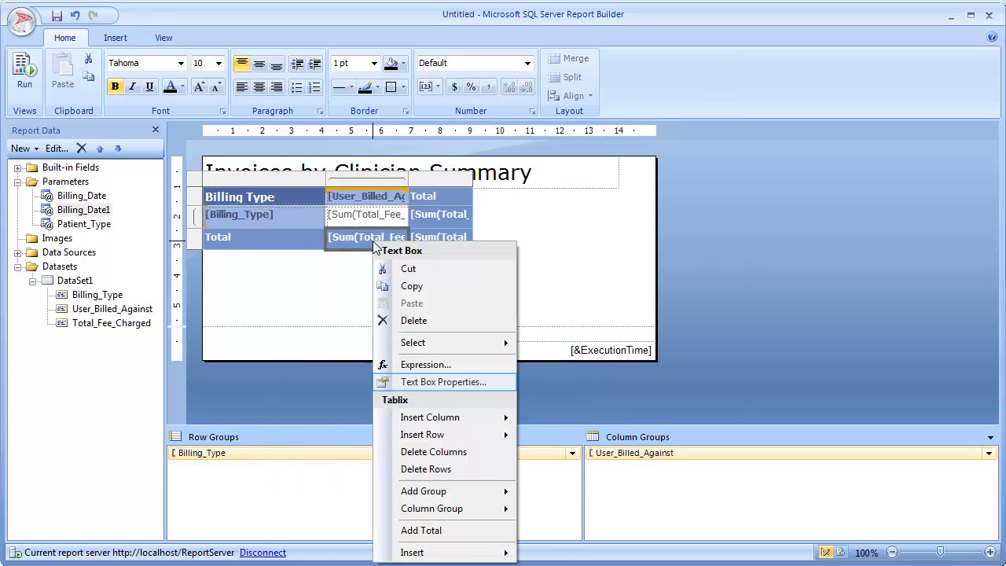
click(420, 382)
click(315, 139)
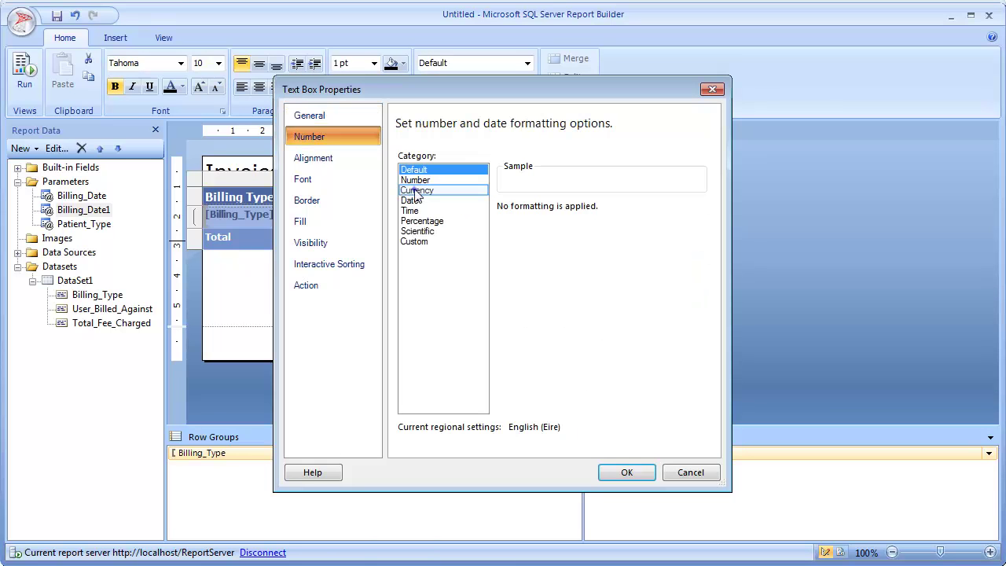
click(417, 190)
click(624, 471)
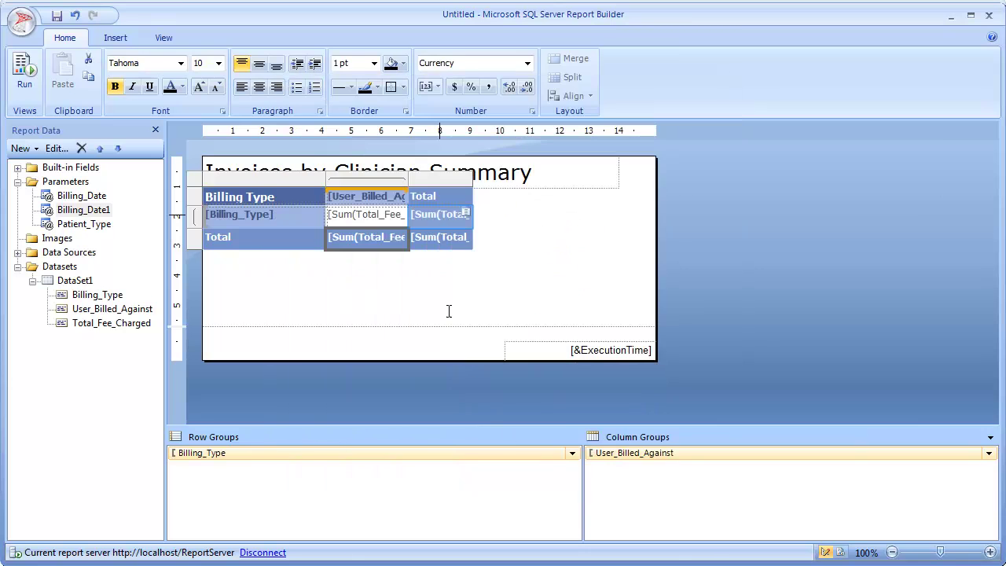
Format the row total fee cell as Currency and bring up the grand total's number options
right_click(424, 214)
click(452, 353)
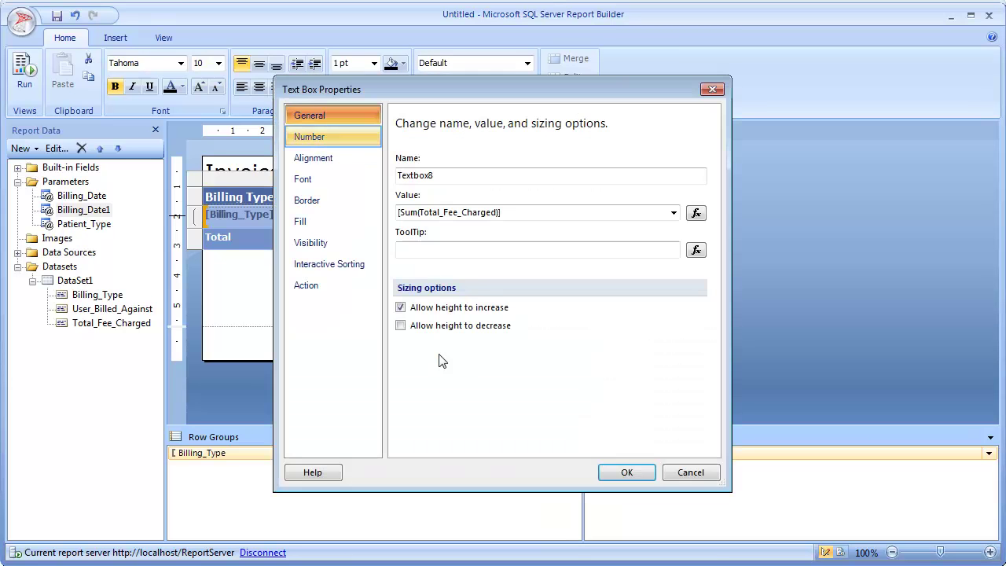
click(316, 139)
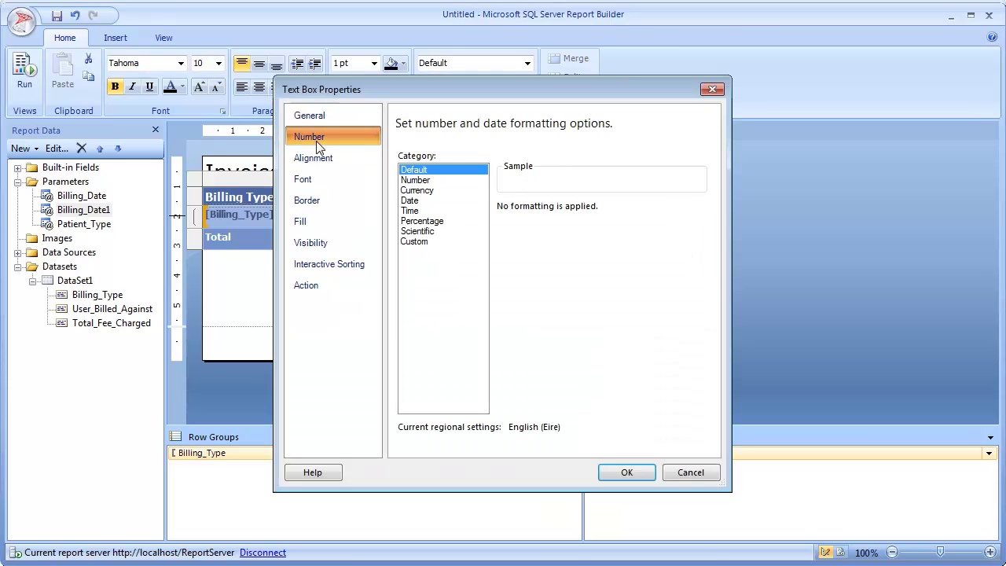
click(413, 192)
click(626, 471)
right_click(447, 240)
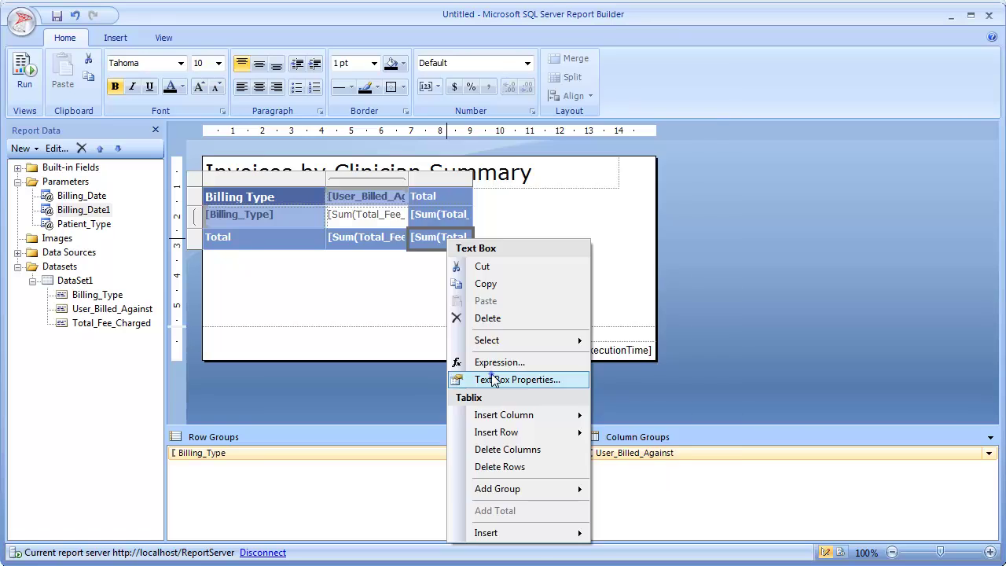
click(493, 379)
click(314, 135)
click(414, 189)
click(626, 471)
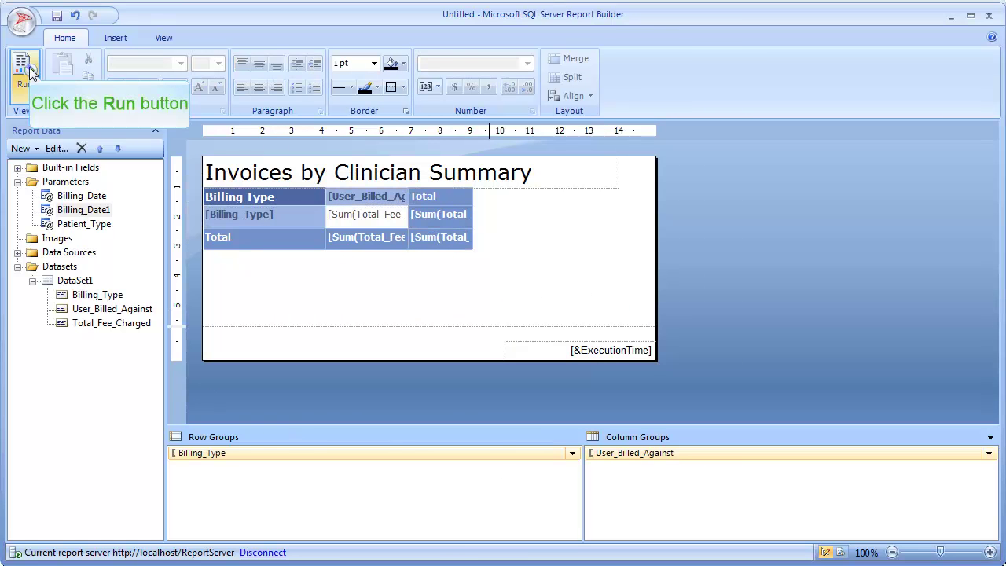
click(24, 72)
click(194, 134)
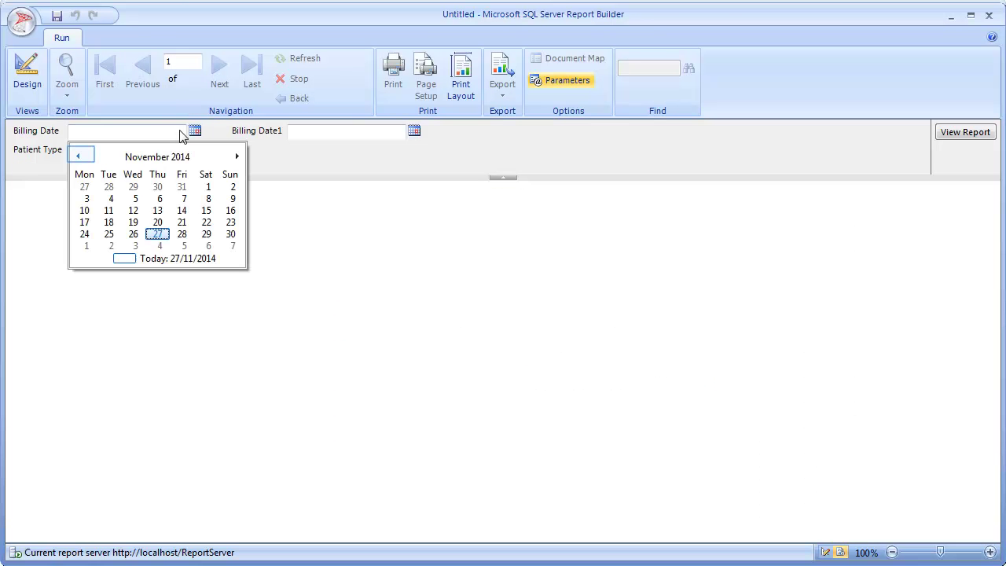
click(78, 157)
click(133, 210)
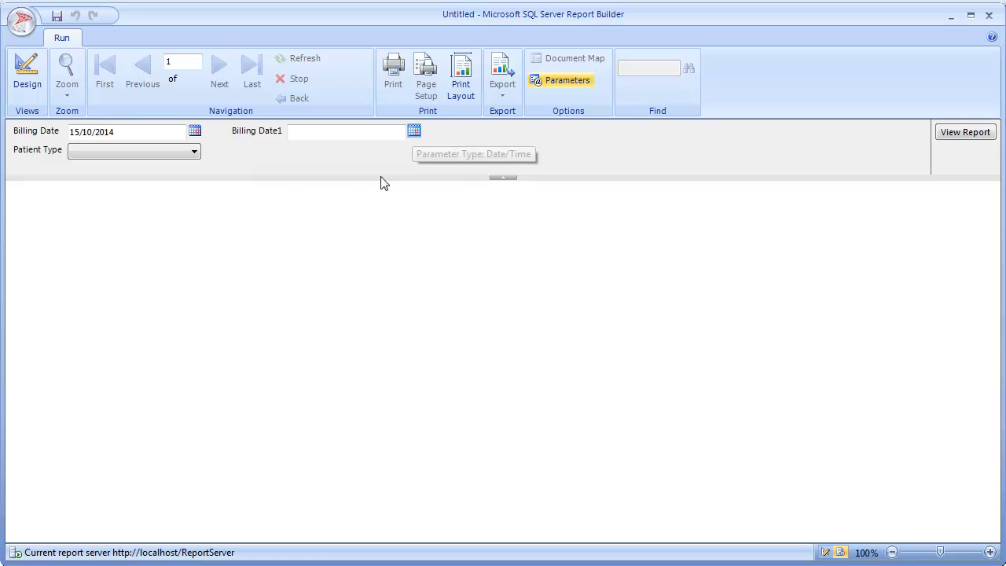
click(414, 130)
click(377, 233)
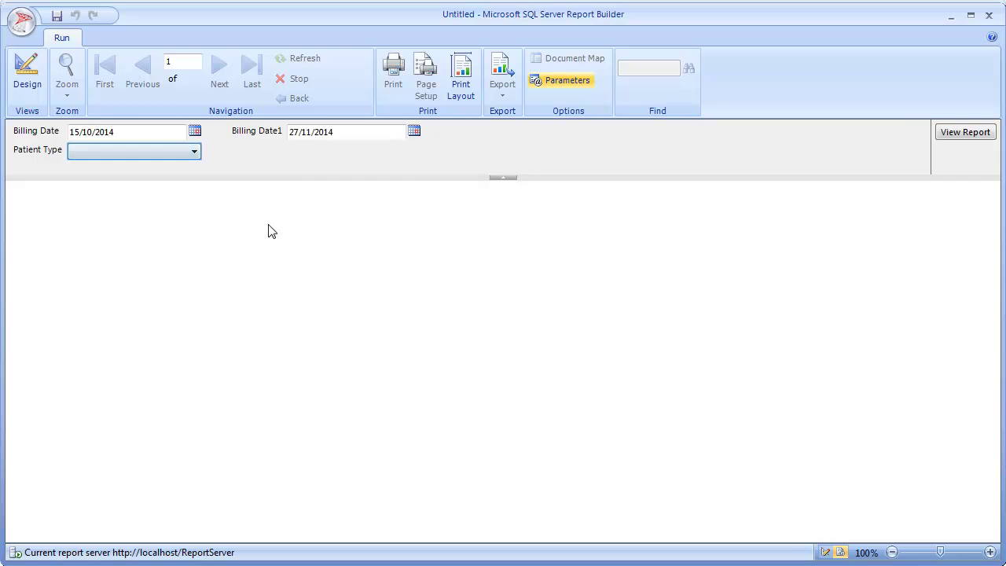
click(189, 150)
click(76, 167)
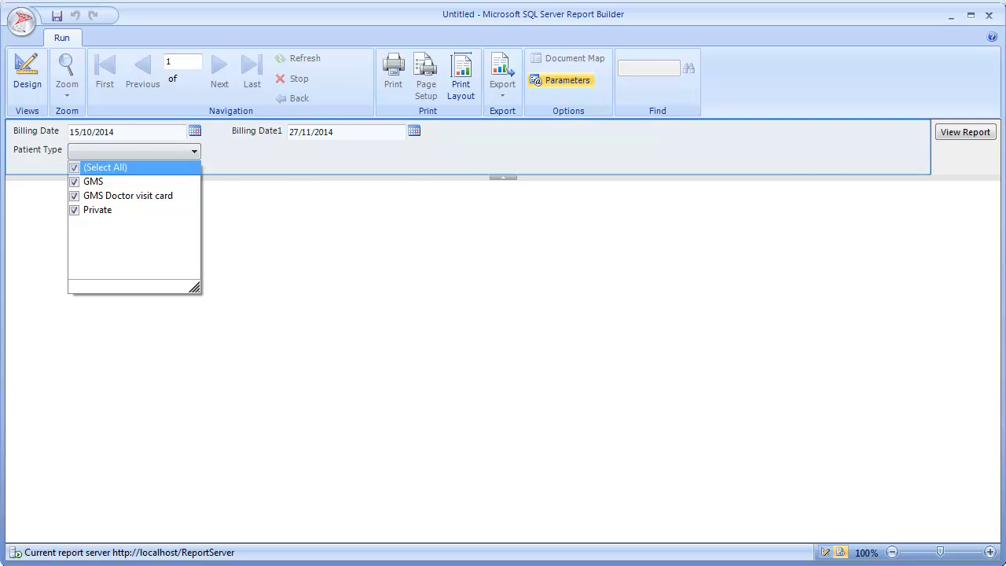
click(287, 167)
click(962, 133)
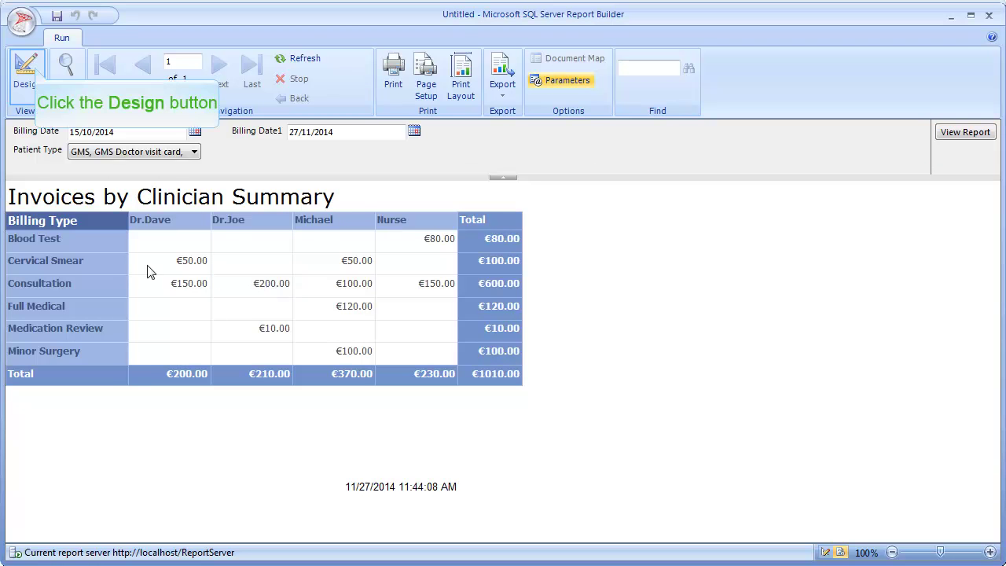
Save the report as 'Invoices By Clinician Summary' in CustomReports and close Report Builder
click(34, 72)
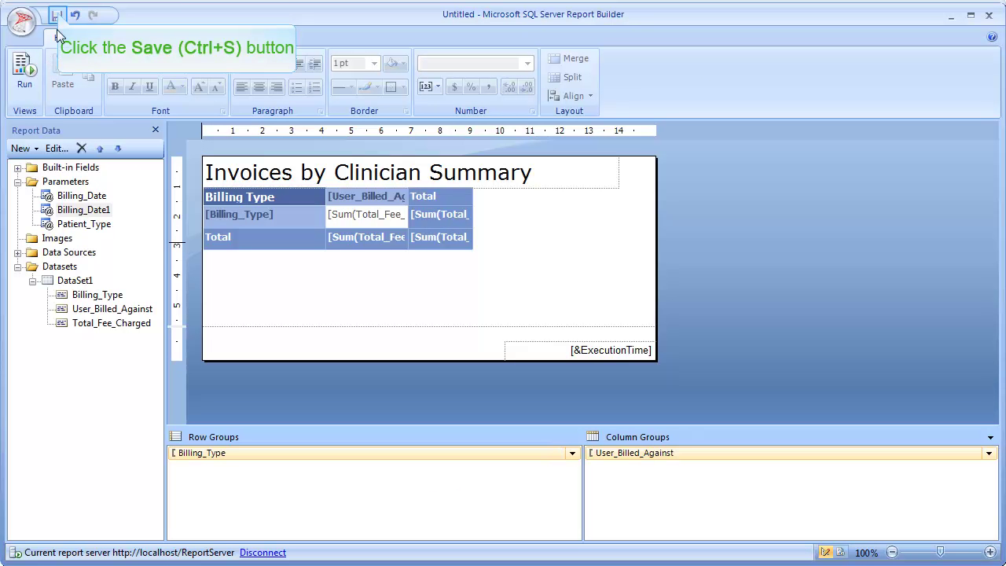
click(58, 16)
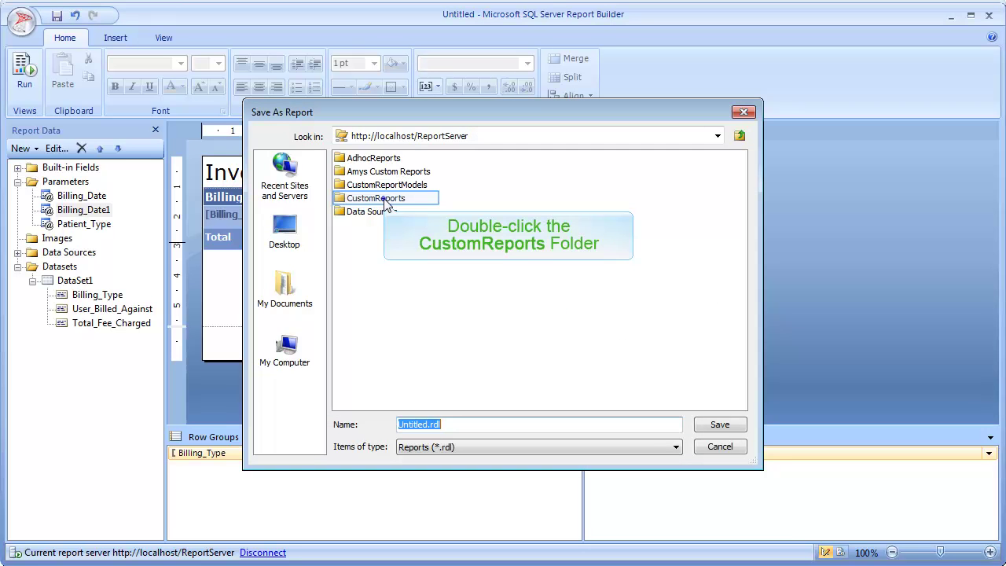
double_click(385, 200)
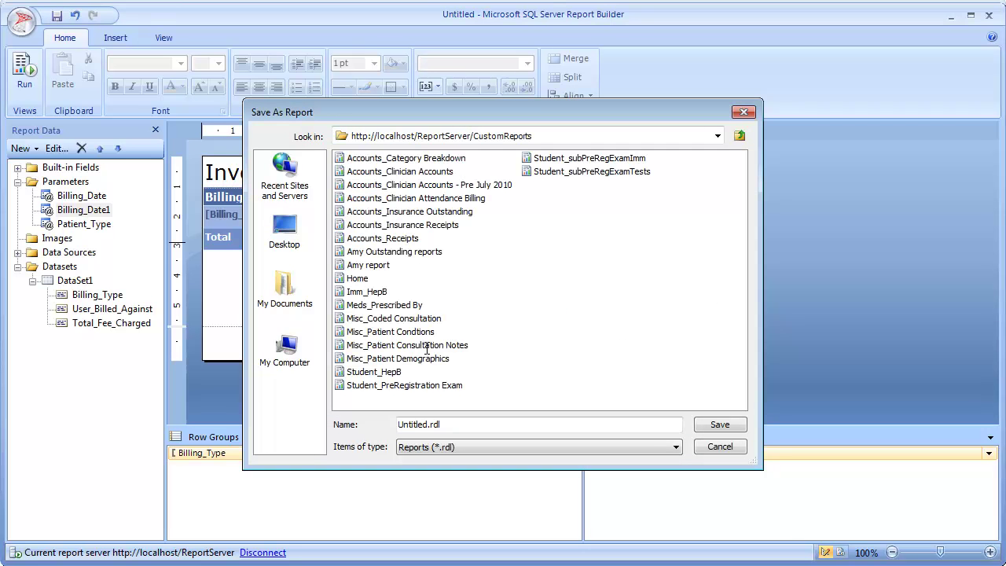
double_click(429, 425)
text(Invoices By Clinician Summary)
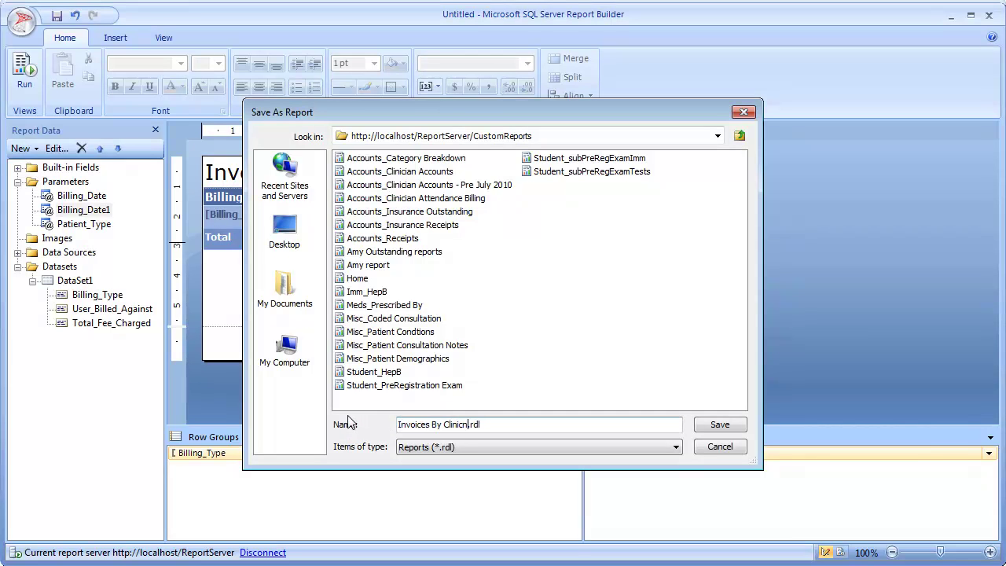
click(720, 425)
click(991, 16)
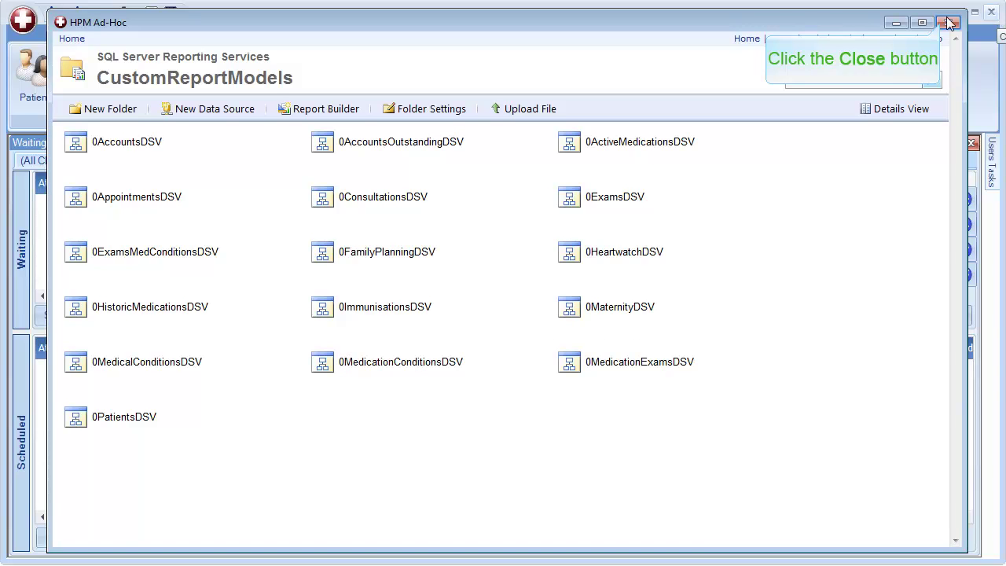
Close the open windows and open Invoices By Clinician Summary from Ad-Hoc Custom Reports
click(945, 26)
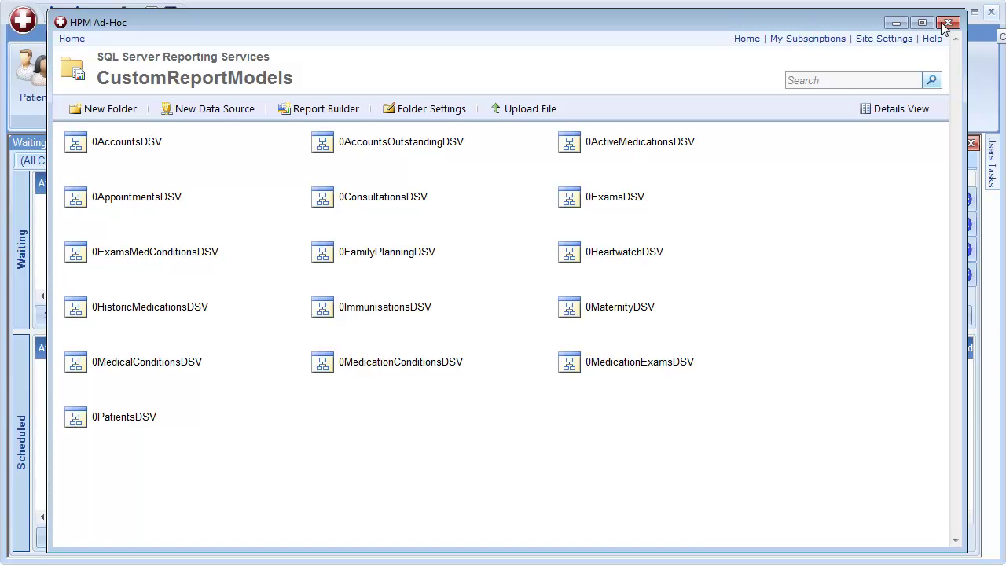
click(945, 24)
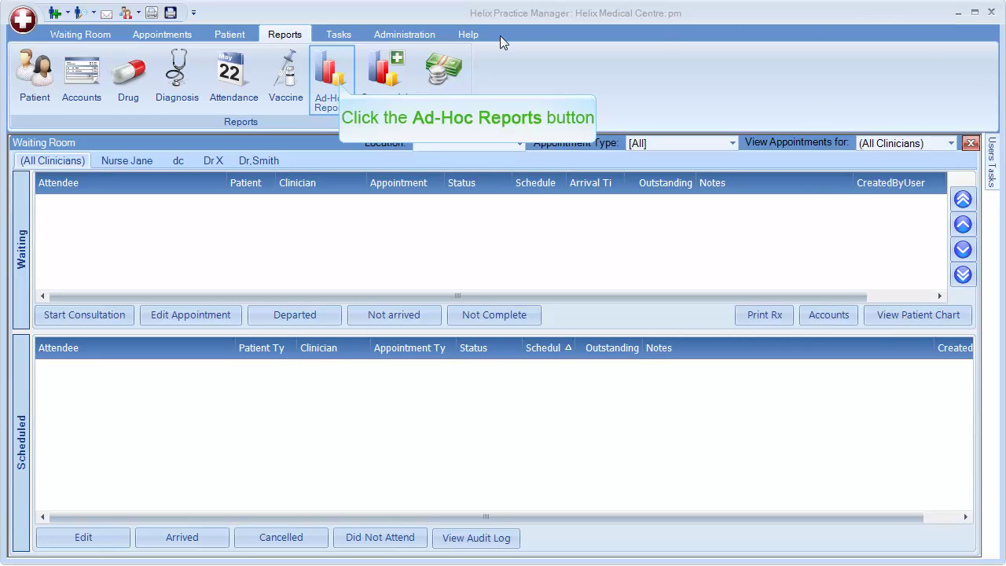
click(337, 82)
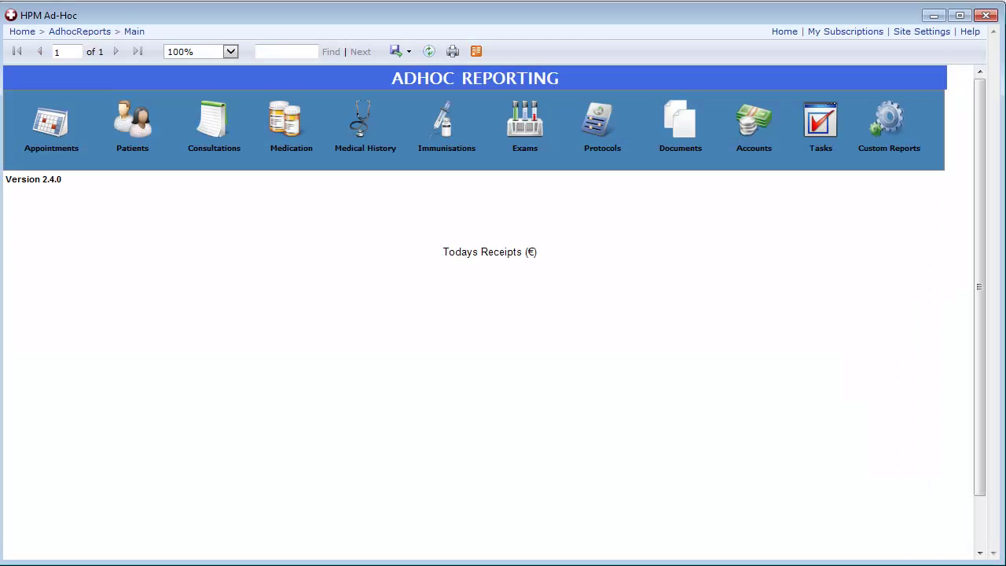
click(889, 125)
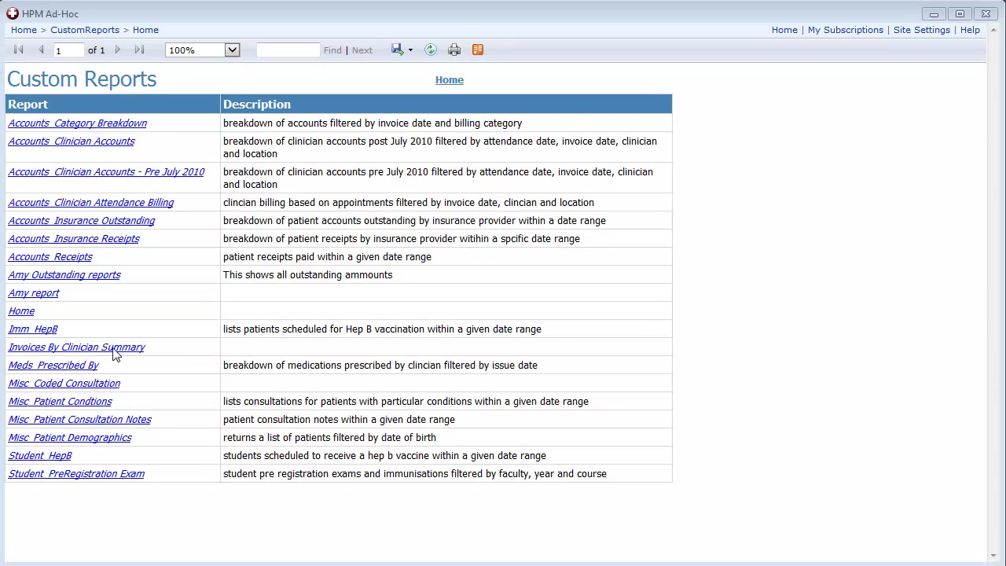
click(118, 352)
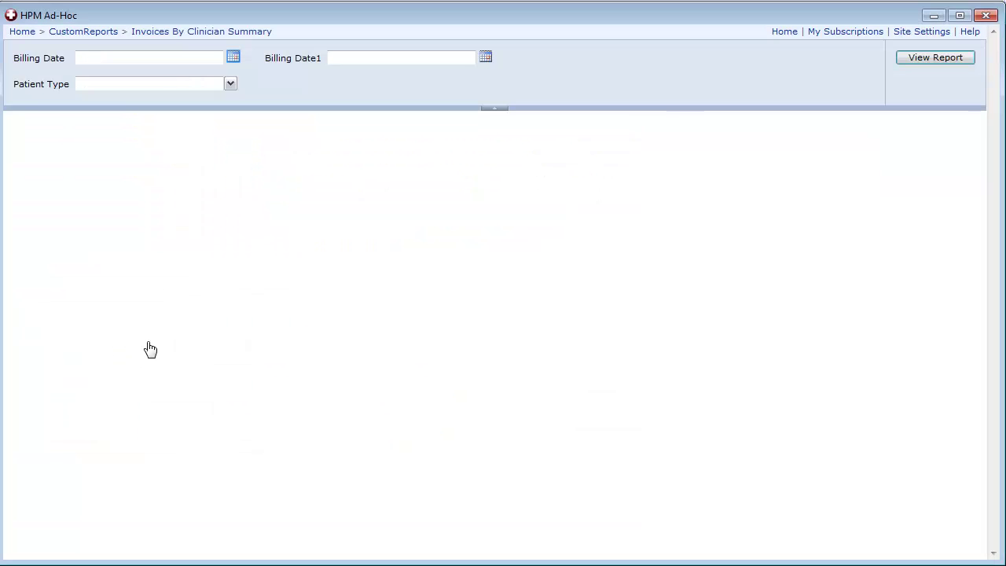
Set Billing Date to 14/10/2014 and Billing Date1 to 27/11/2014
click(234, 58)
click(85, 75)
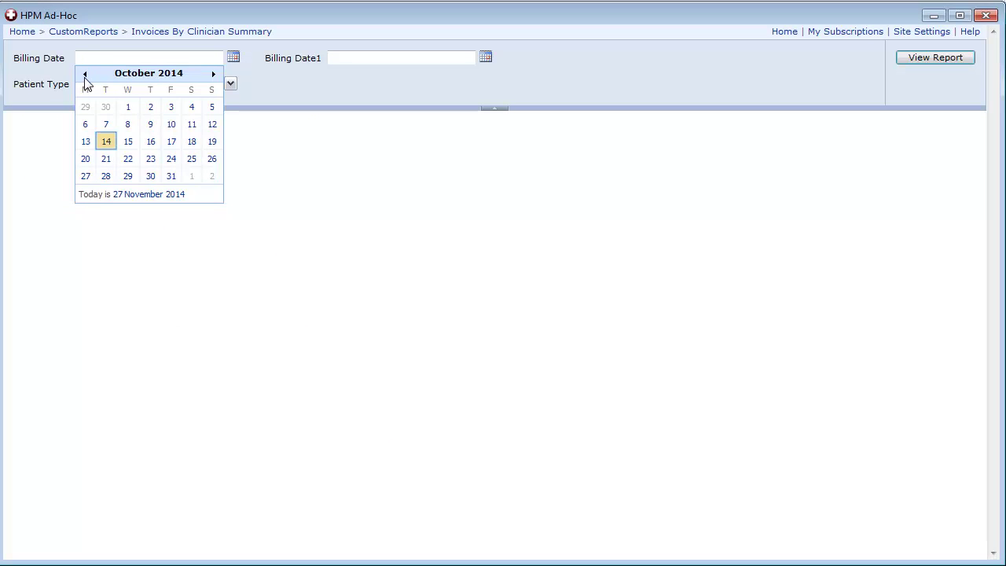
click(100, 145)
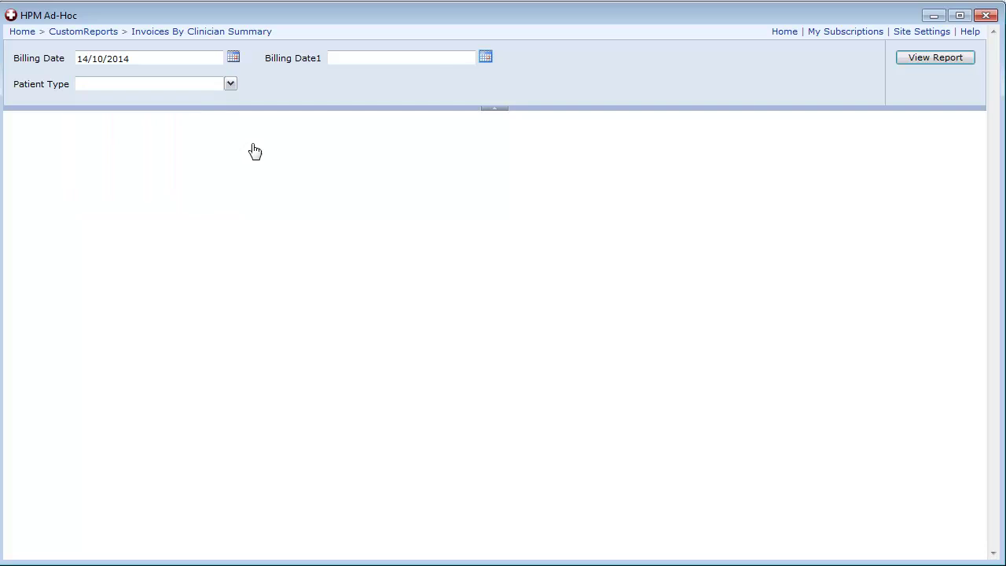
click(485, 56)
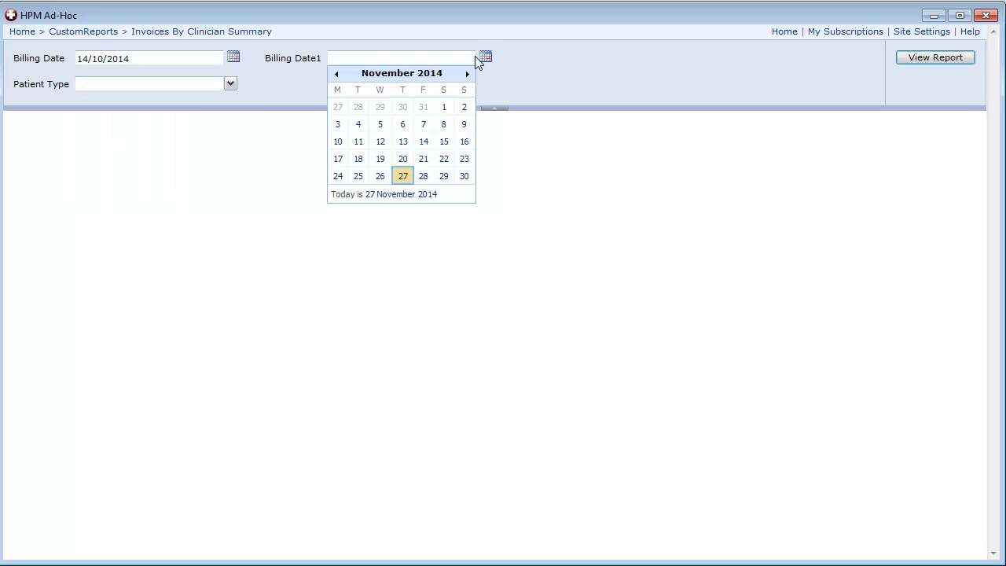
click(402, 175)
Include all patient types, view the report, and export it to Excel
click(230, 83)
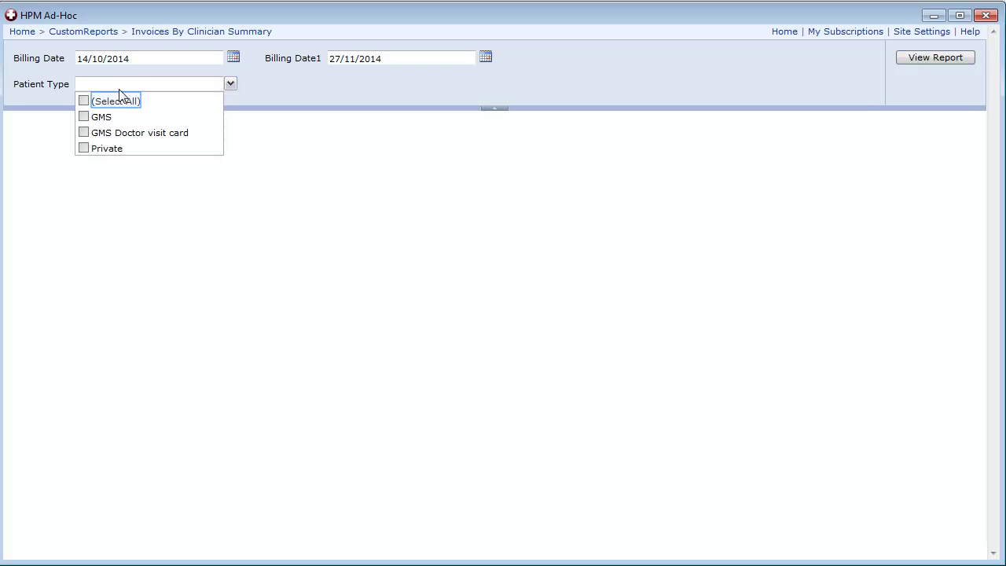
click(94, 102)
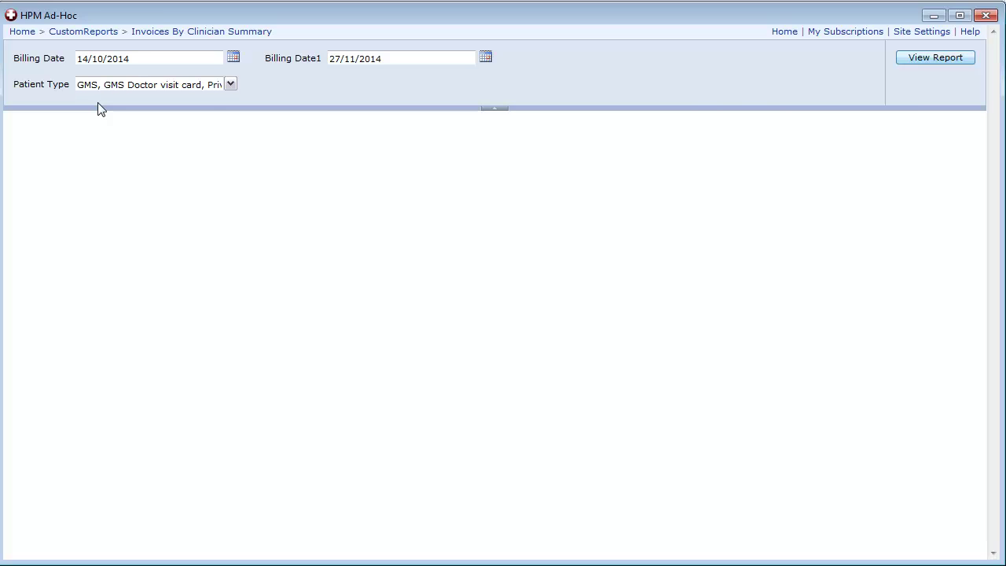
click(921, 62)
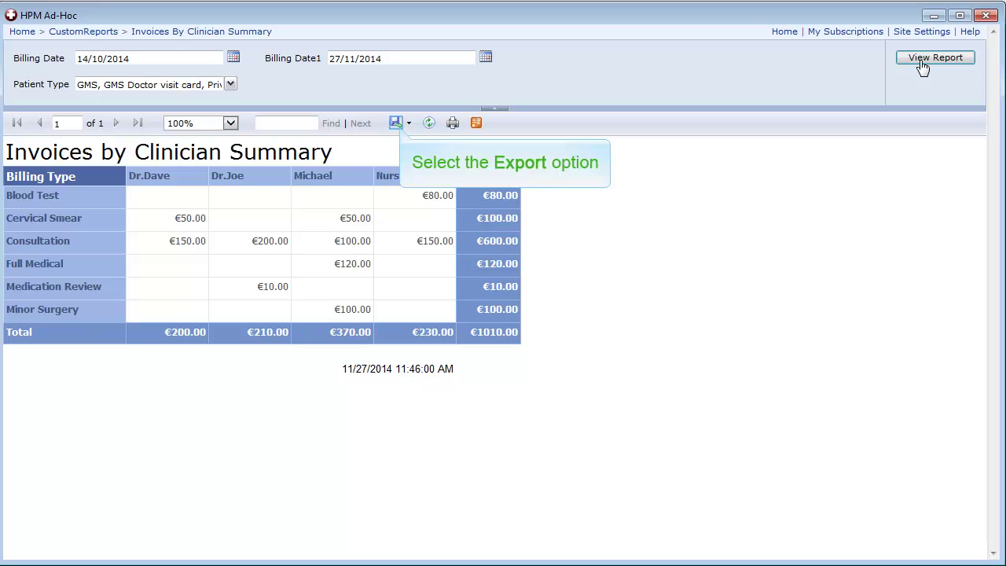
click(400, 132)
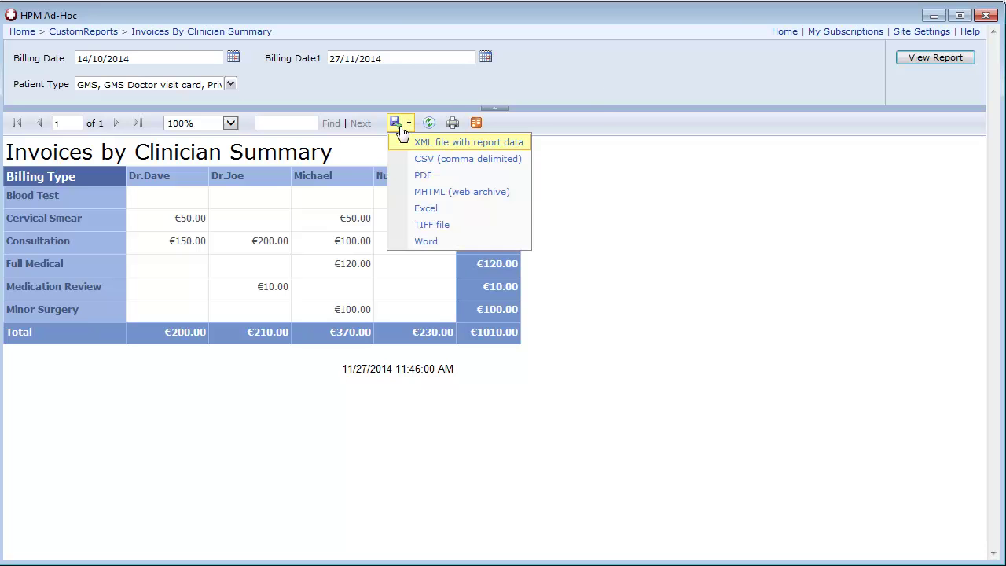
click(416, 210)
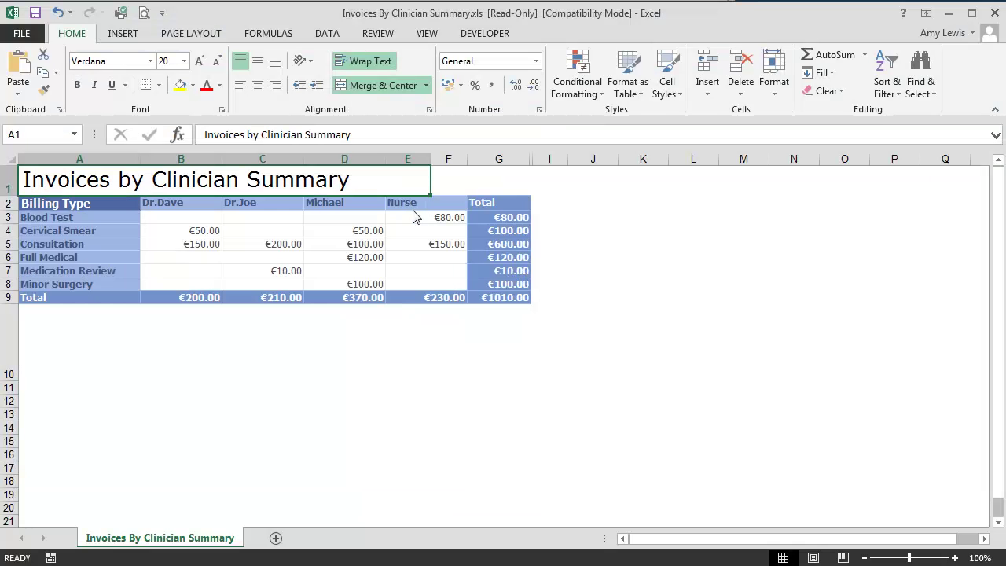